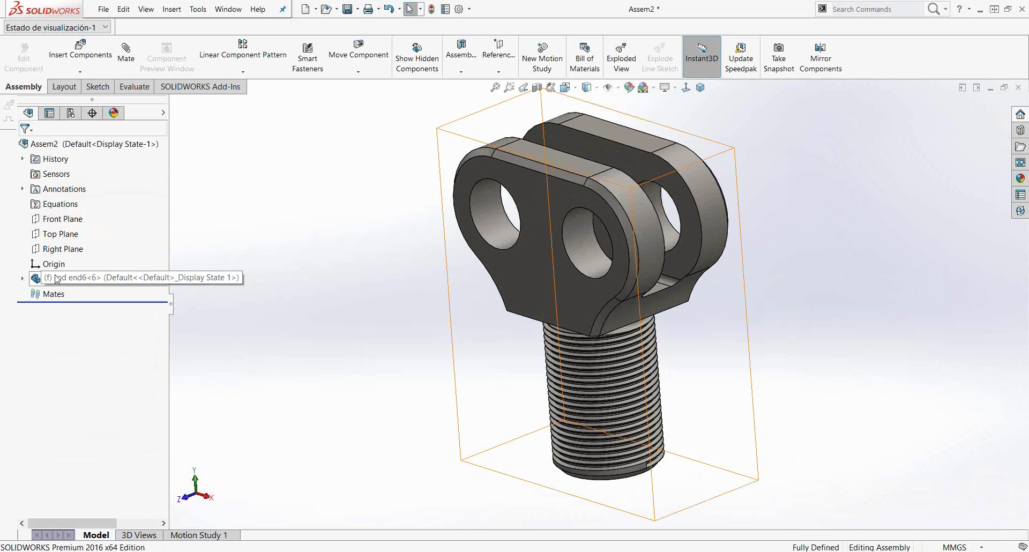
# Expand the rod end's feature list and compare its Front Plane with the assembly's Front Plane
pyautogui.click(22, 278)
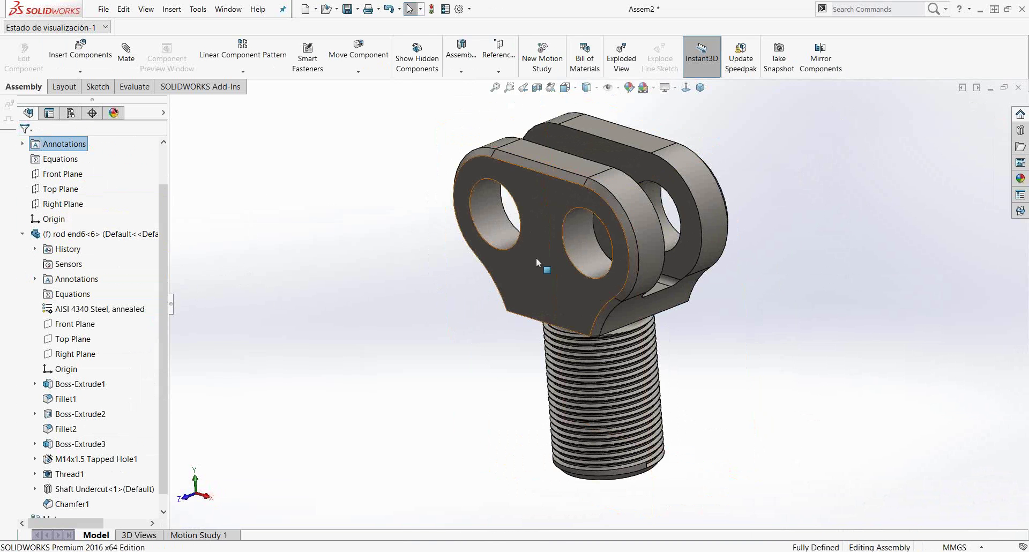
pyautogui.click(583, 275)
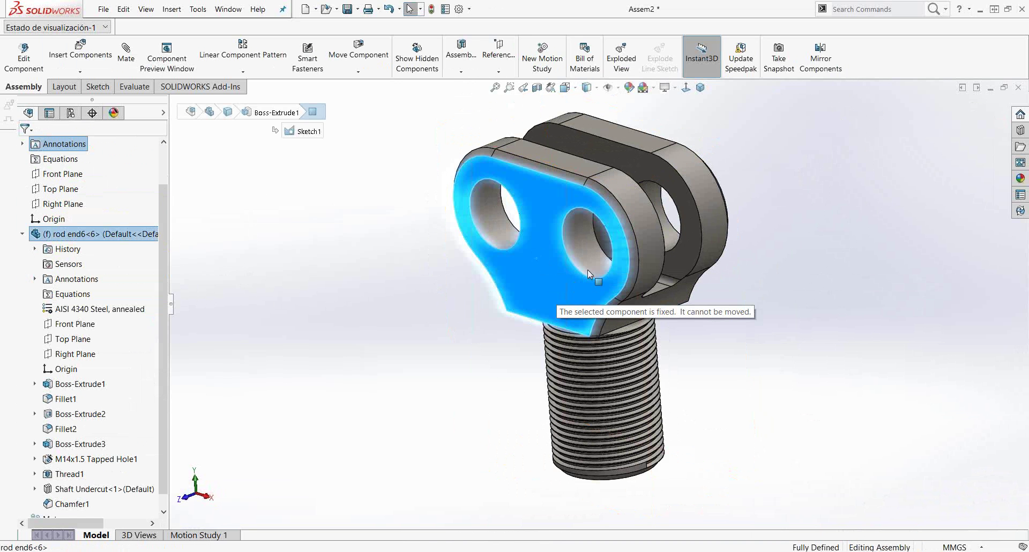
pyautogui.click(436, 291)
pyautogui.scroll(1, 437, 293)
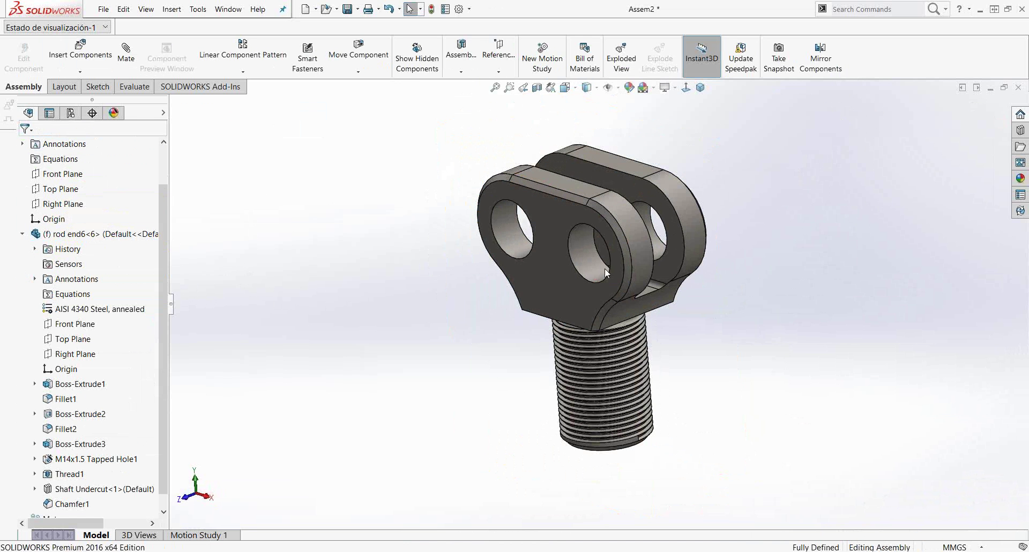
pyautogui.click(59, 174)
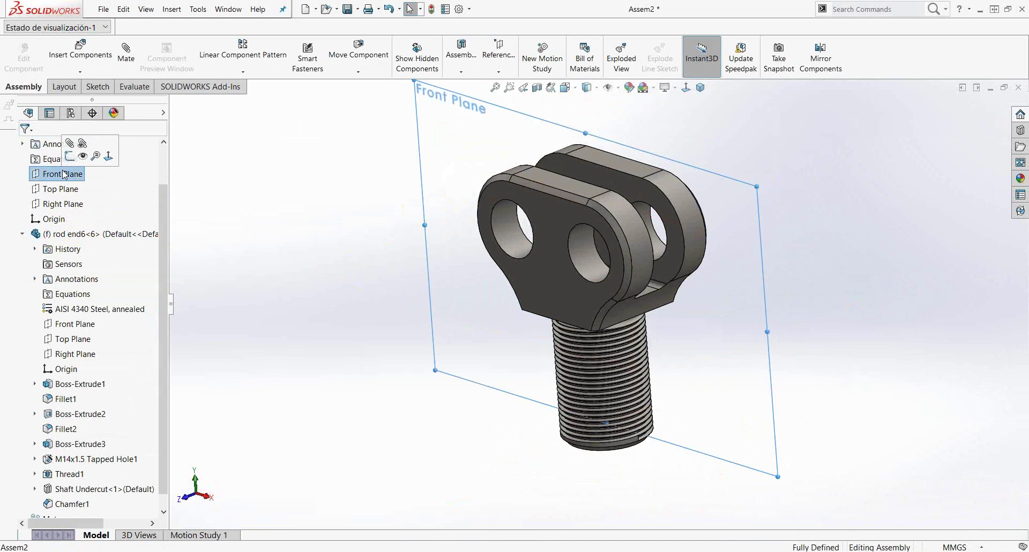
pyautogui.keyDown('ctrl'); pyautogui.click(75, 323); pyautogui.keyUp('ctrl')
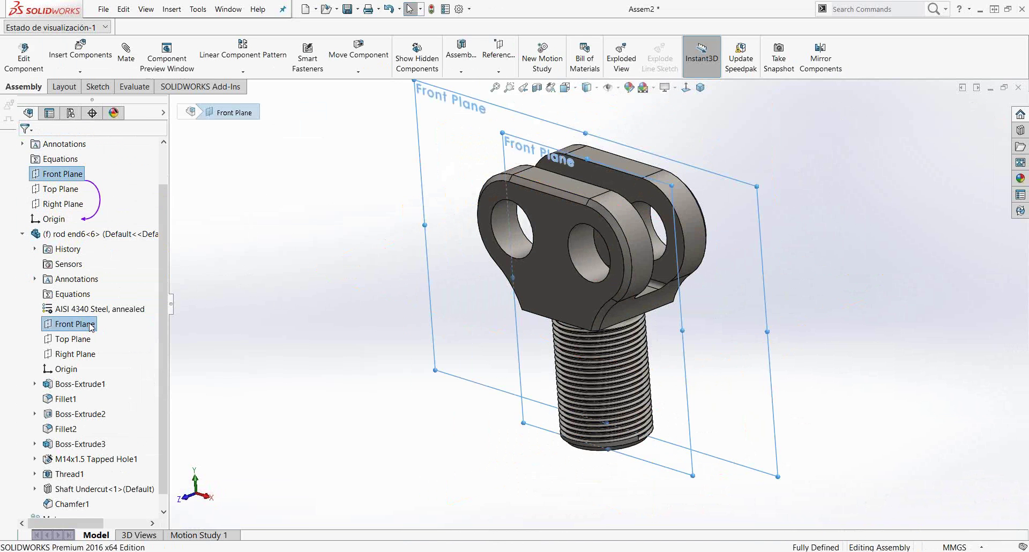
pyautogui.moveTo(804, 332); pyautogui.dragTo(862, 276, button='middle')
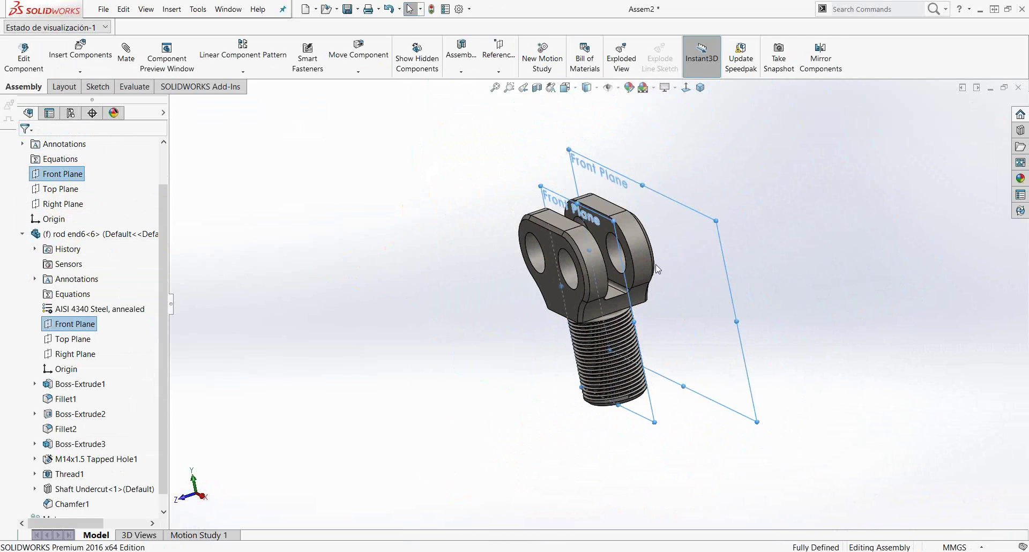
# Compare the assembly's Top and Right planes with the corresponding planes of the rod end
pyautogui.click(60, 189)
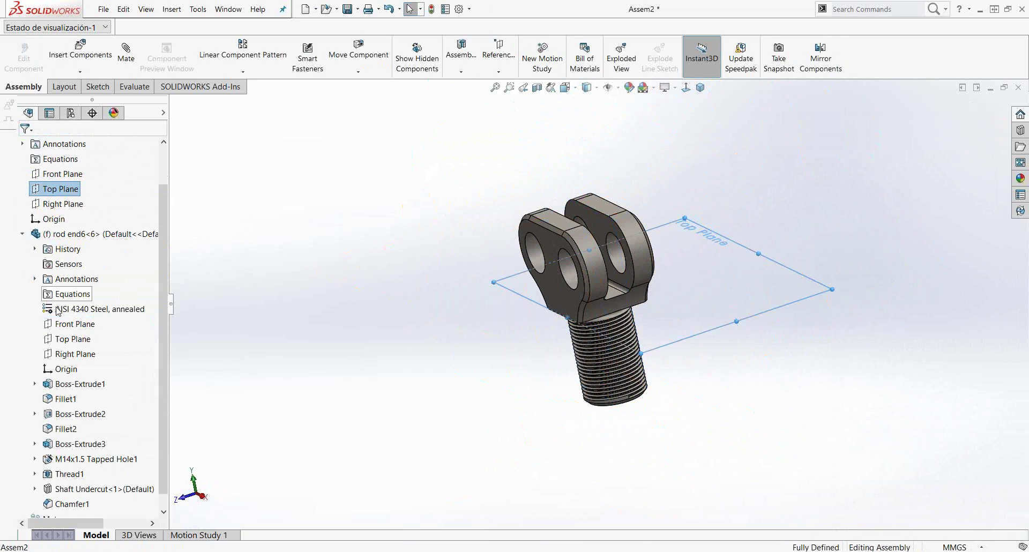
pyautogui.keyDown('ctrl'); pyautogui.click(73, 339); pyautogui.keyUp('ctrl')
pyautogui.moveTo(273, 343); pyautogui.dragTo(418, 279, button='middle')
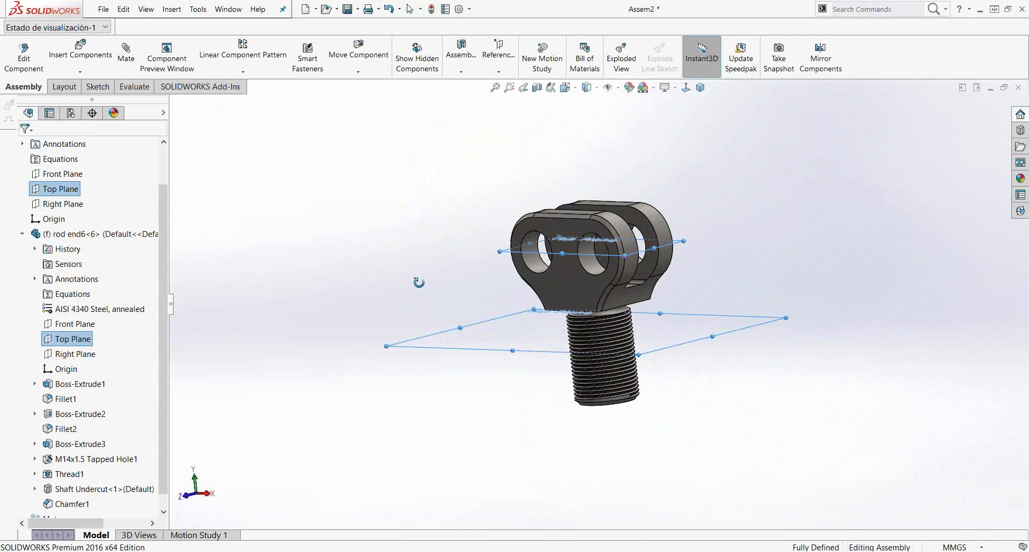
pyautogui.click(60, 204)
pyautogui.keyDown('ctrl'); pyautogui.click(72, 354); pyautogui.keyUp('ctrl')
pyautogui.moveTo(276, 321); pyautogui.dragTo(650, 254, button='middle')
pyautogui.scroll(-2, 676, 209)
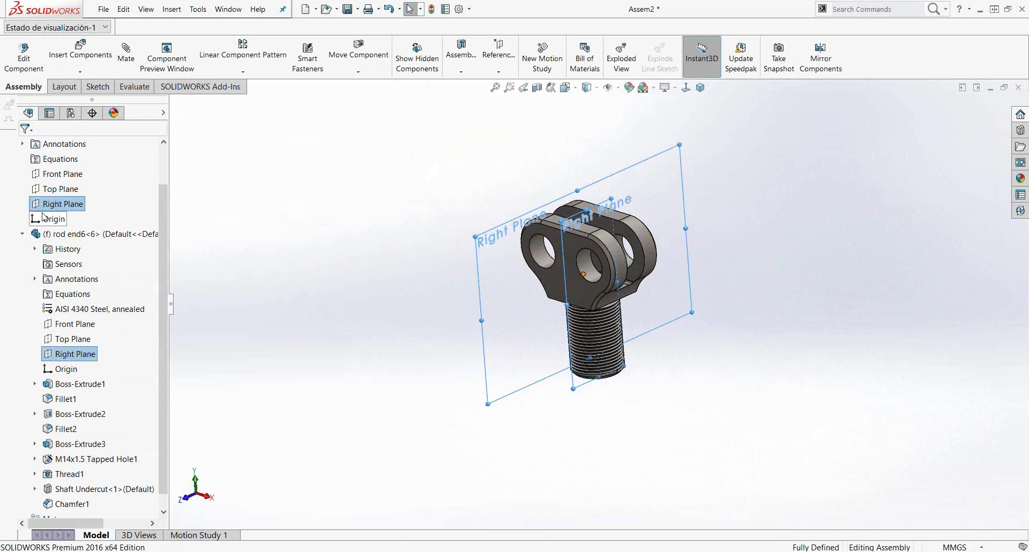
# Delete the rod end6 component from the assembly
pyautogui.click(69, 235)
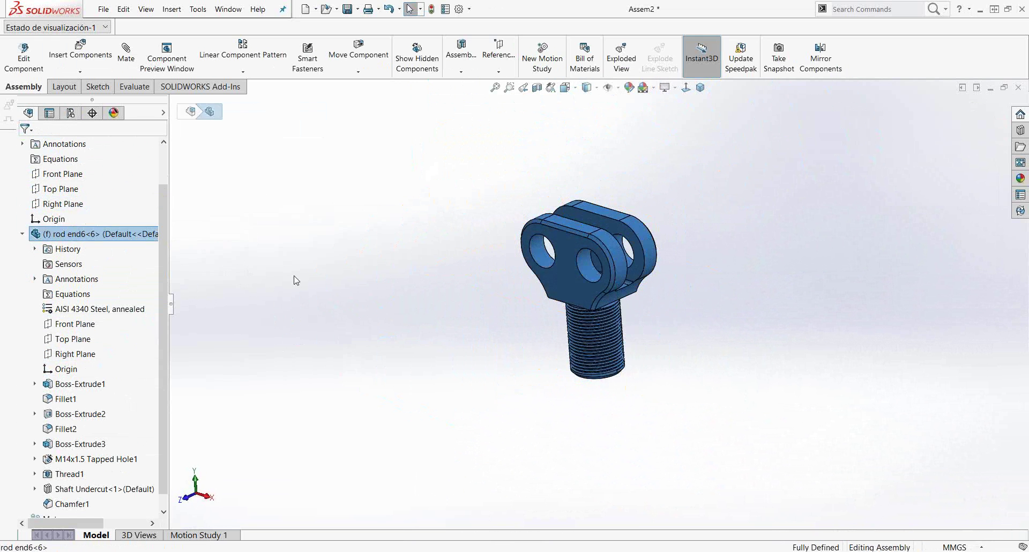
pyautogui.click(355, 214)
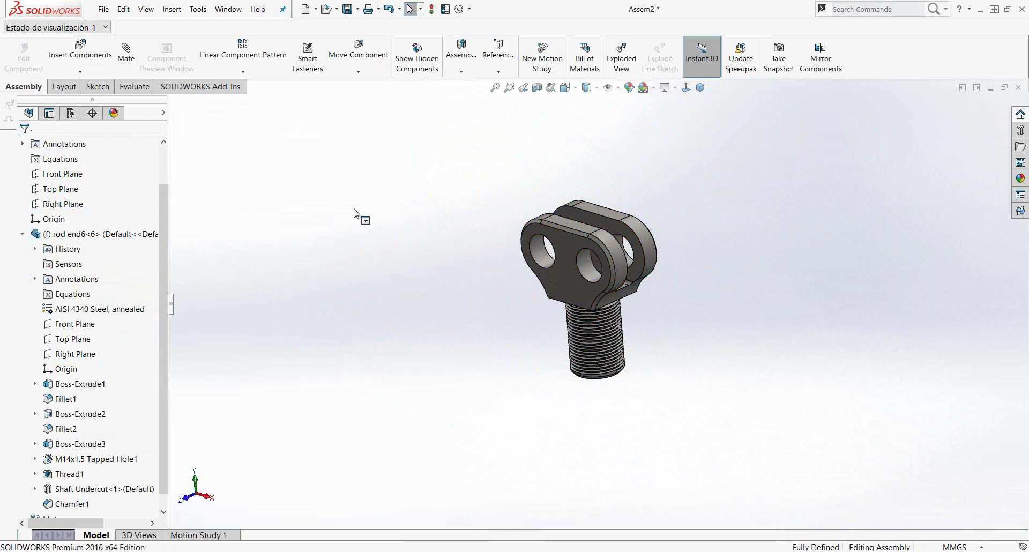
pyautogui.scroll(1, 88, 316)
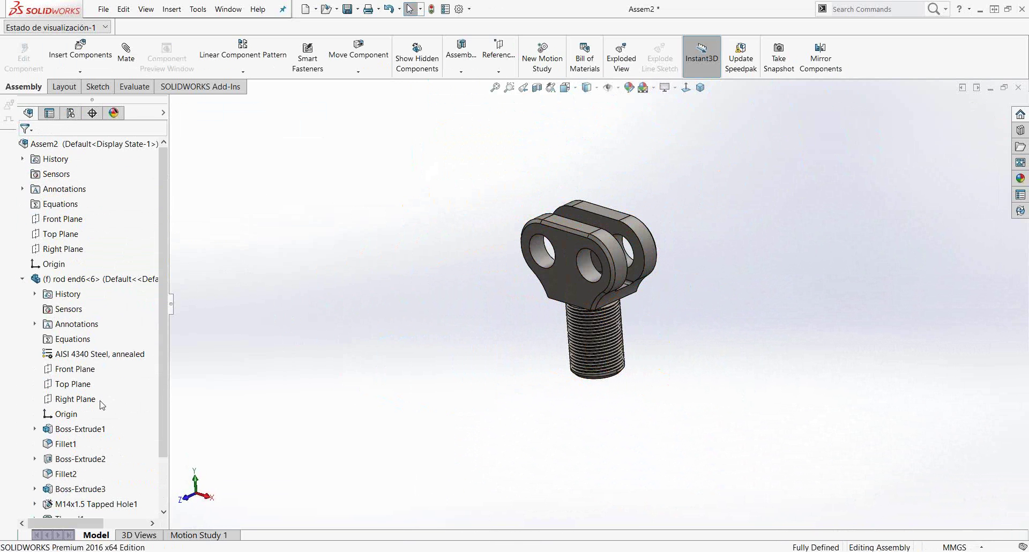
pyautogui.scroll(1, 375, 359)
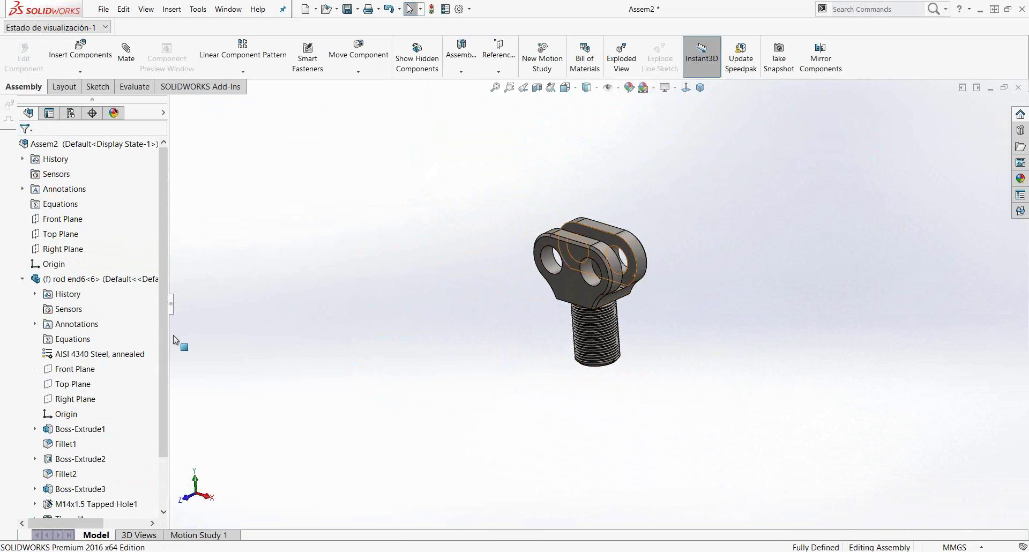
pyautogui.click(86, 279)
pyautogui.press('Delete')
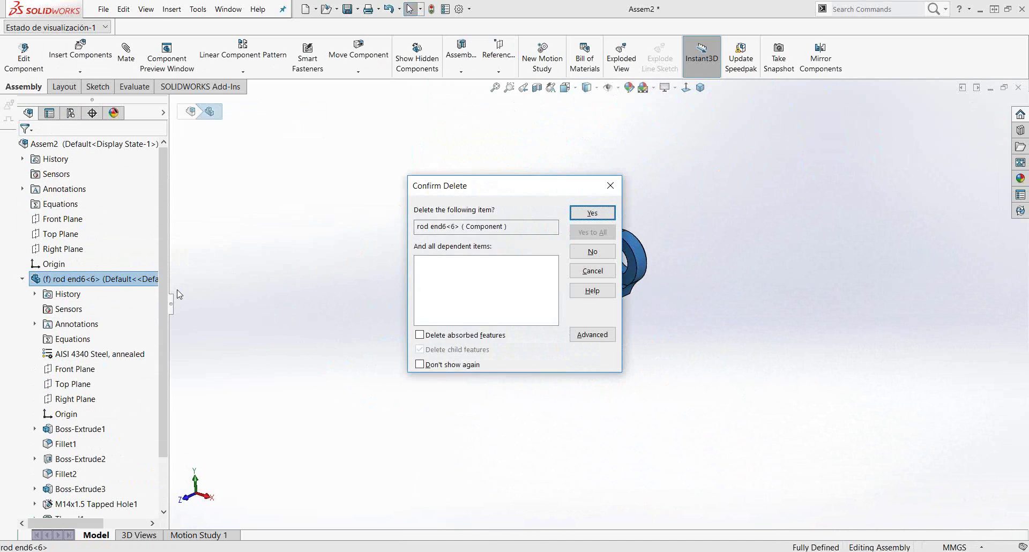
pyautogui.click(593, 214)
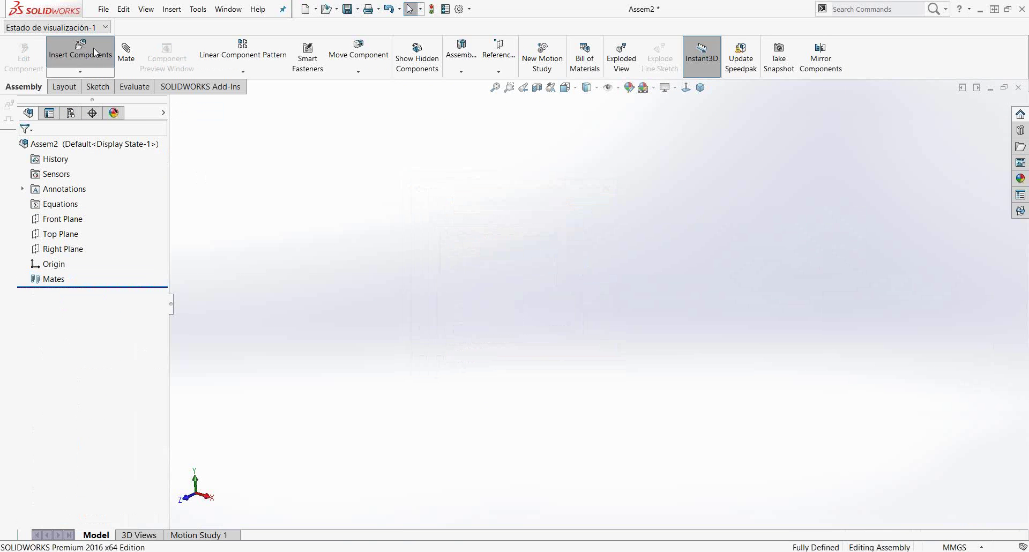
# Insert the open rod end6 part at the assembly's origin in its Default configuration
pyautogui.click(106, 74)
pyautogui.click(51, 316)
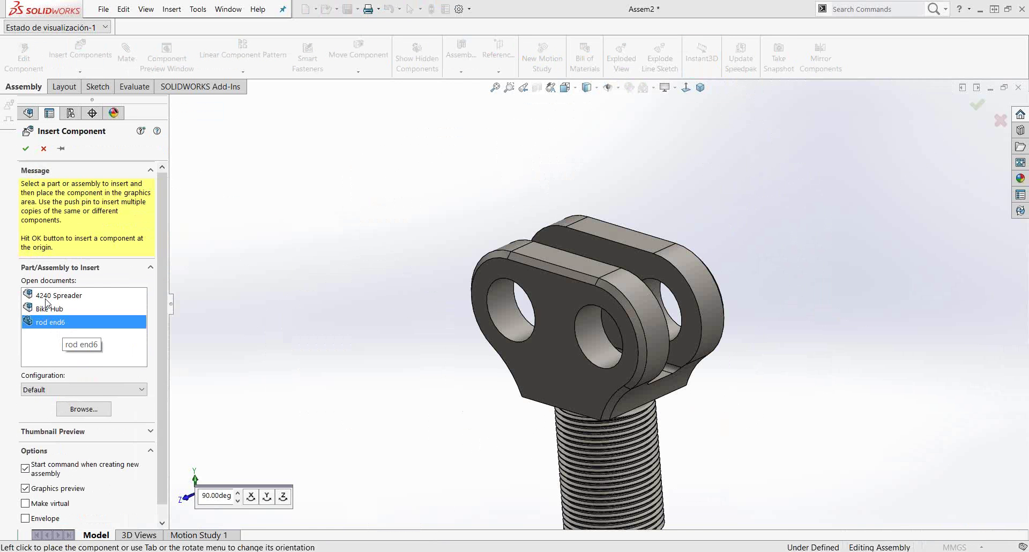
pyautogui.click(23, 149)
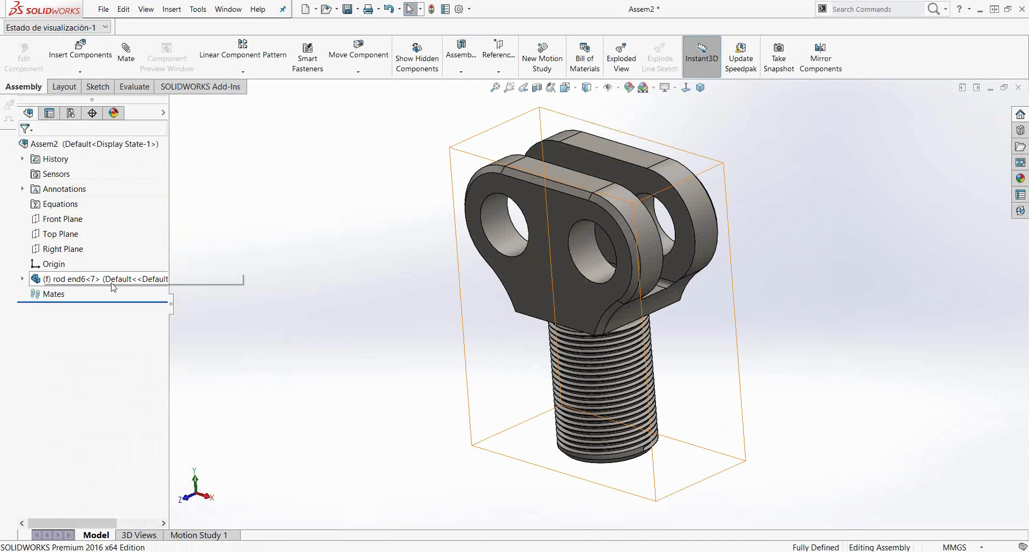
# Compare the reinserted rod end's Front, Top and Right planes with the matching assembly planes
pyautogui.click(22, 280)
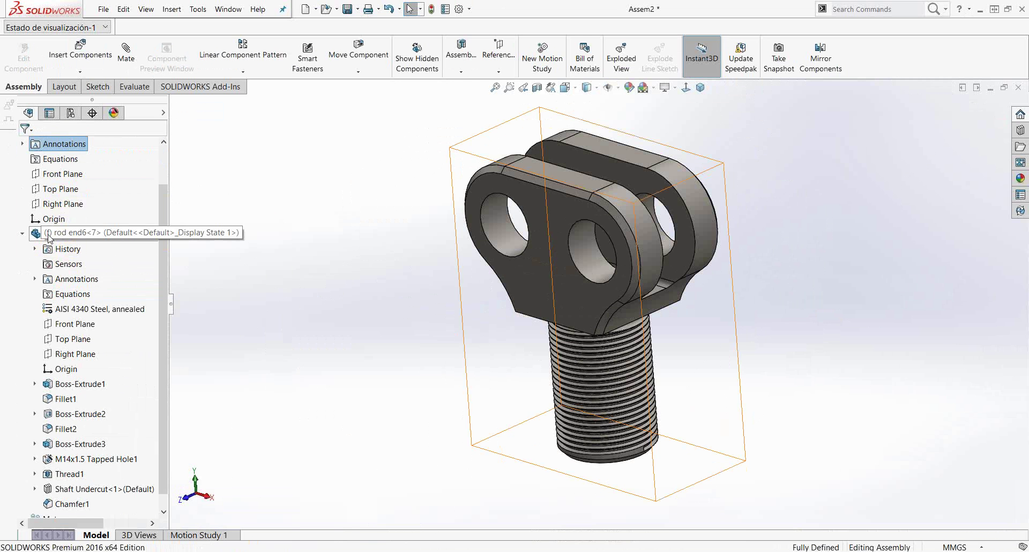
pyautogui.click(75, 174)
pyautogui.click(75, 324)
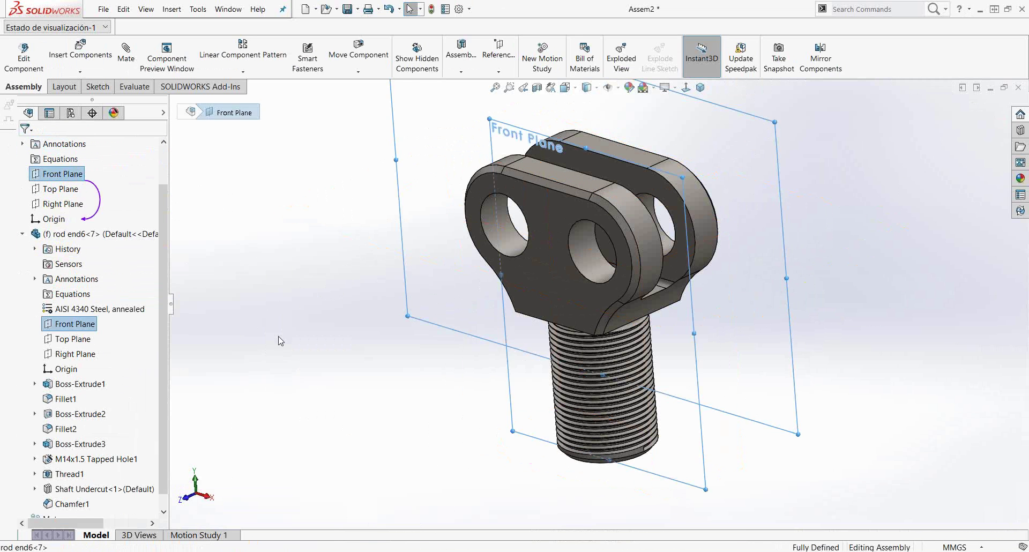
pyautogui.moveTo(481, 306); pyautogui.dragTo(552, 333, button='middle')
pyautogui.click(73, 339)
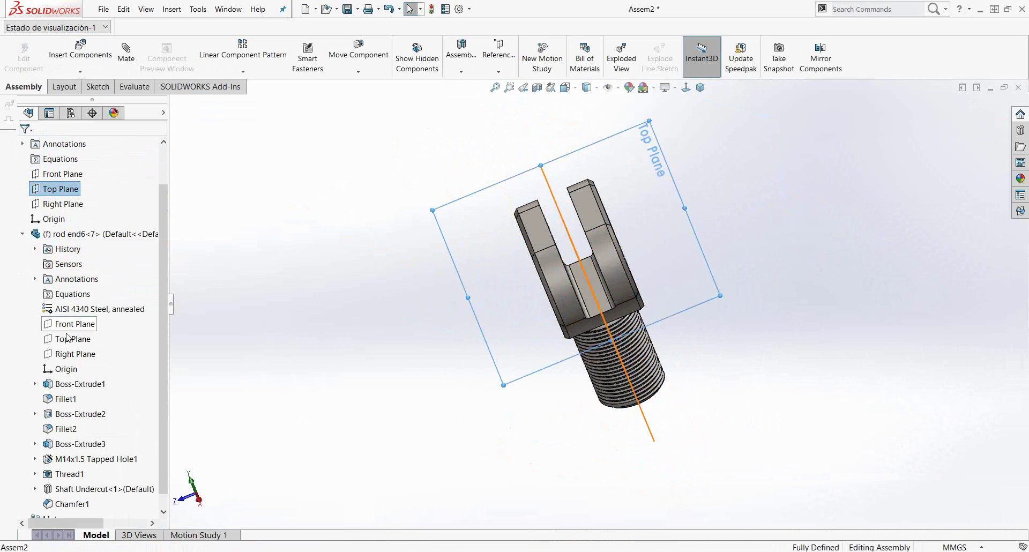
pyautogui.moveTo(183, 335); pyautogui.dragTo(338, 230, button='middle')
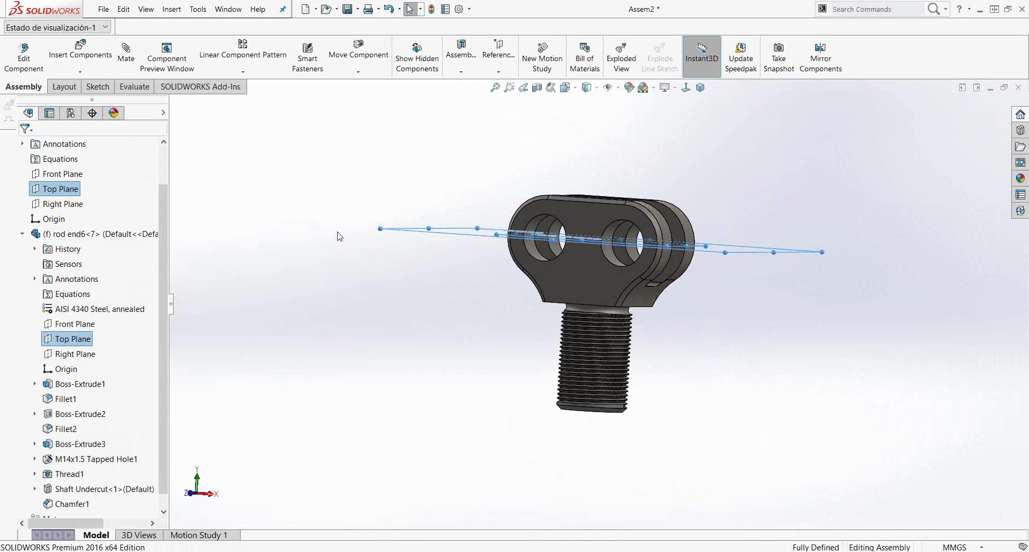
pyautogui.click(63, 204)
pyautogui.keyDown('ctrl'); pyautogui.click(75, 354); pyautogui.keyUp('ctrl')
pyautogui.moveTo(321, 396); pyautogui.dragTo(661, 249, button='middle')
pyautogui.click(191, 225)
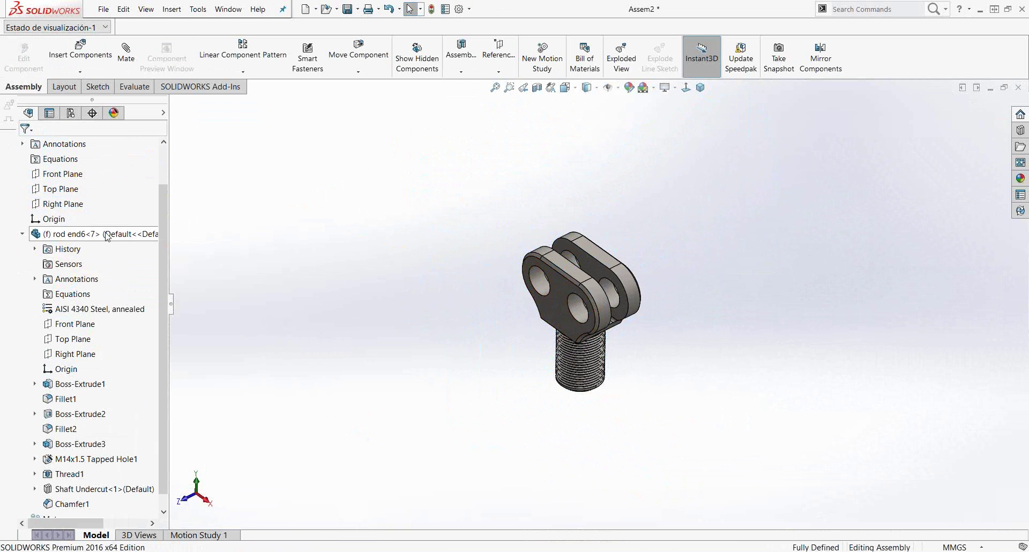
pyautogui.click(22, 235)
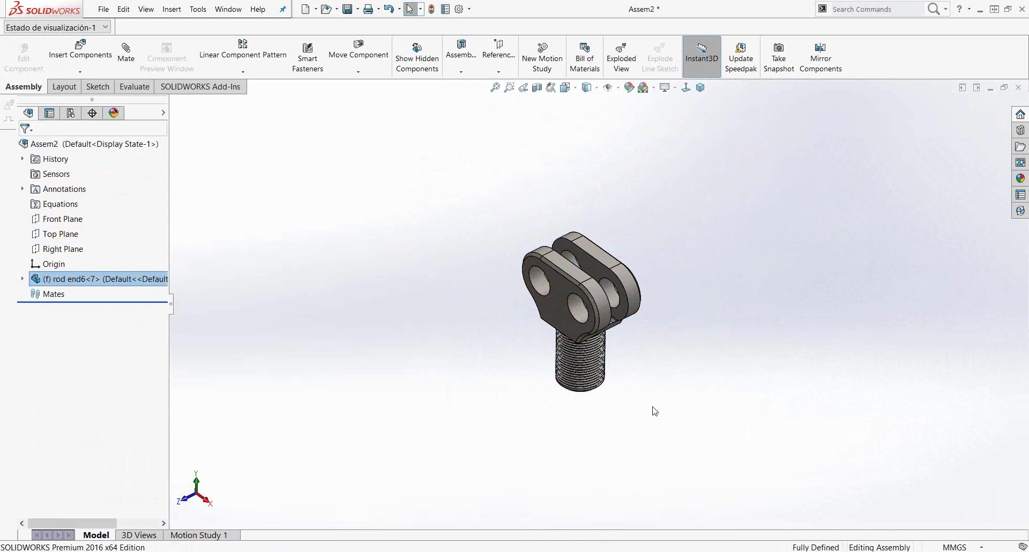
# Close the Assem2 assembly
pyautogui.moveTo(507, 372); pyautogui.dragTo(631, 327, button='middle')
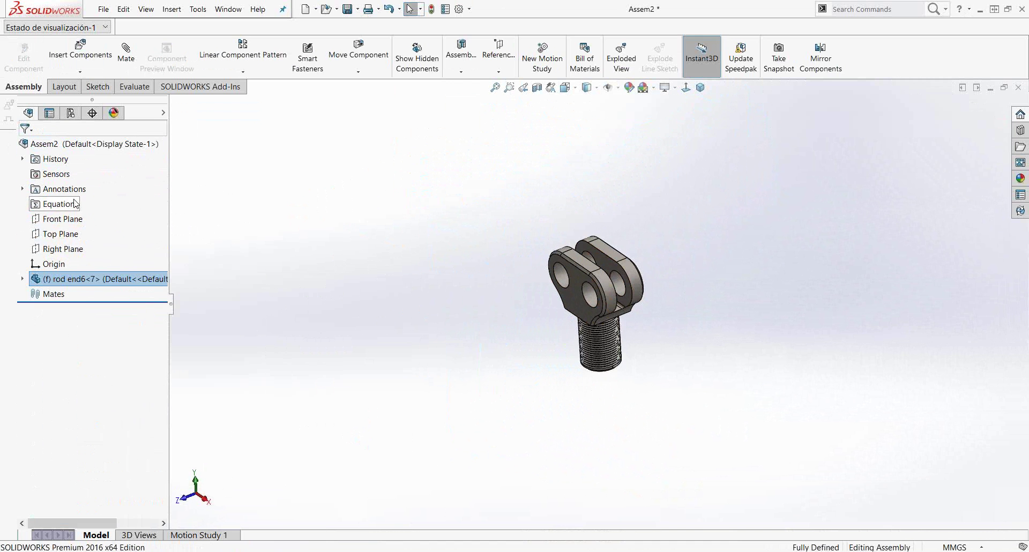
pyautogui.moveTo(729, 325); pyautogui.dragTo(653, 260, button='middle')
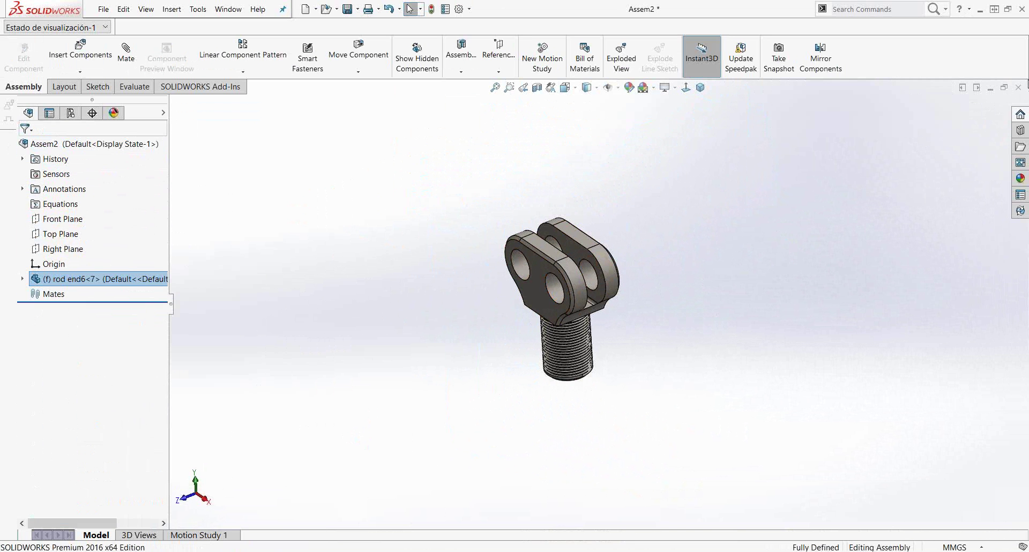
pyautogui.click(1018, 87)
pyautogui.click(451, 356)
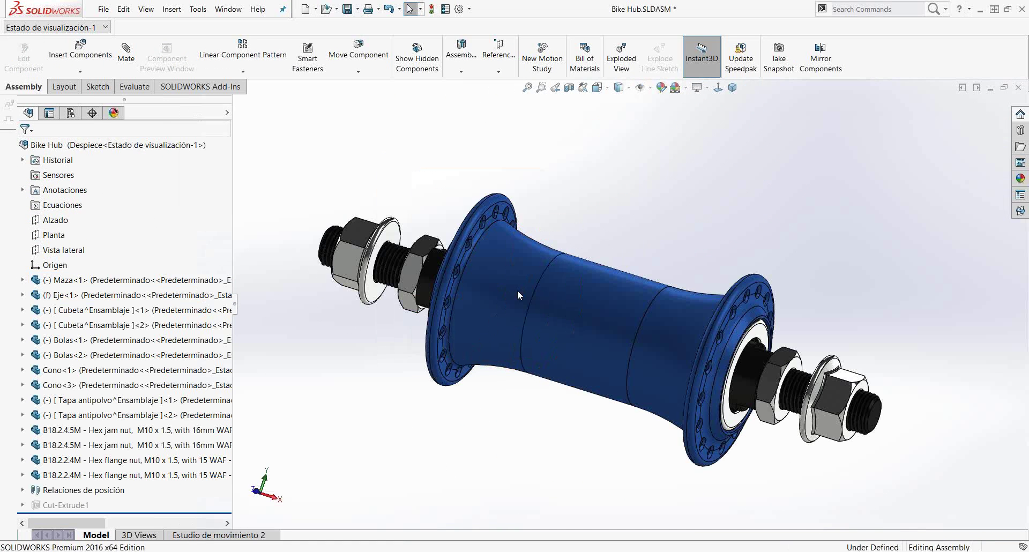
# Switch to the open 4240 Spreader assembly
pyautogui.hotkey('alt', 'Tab')
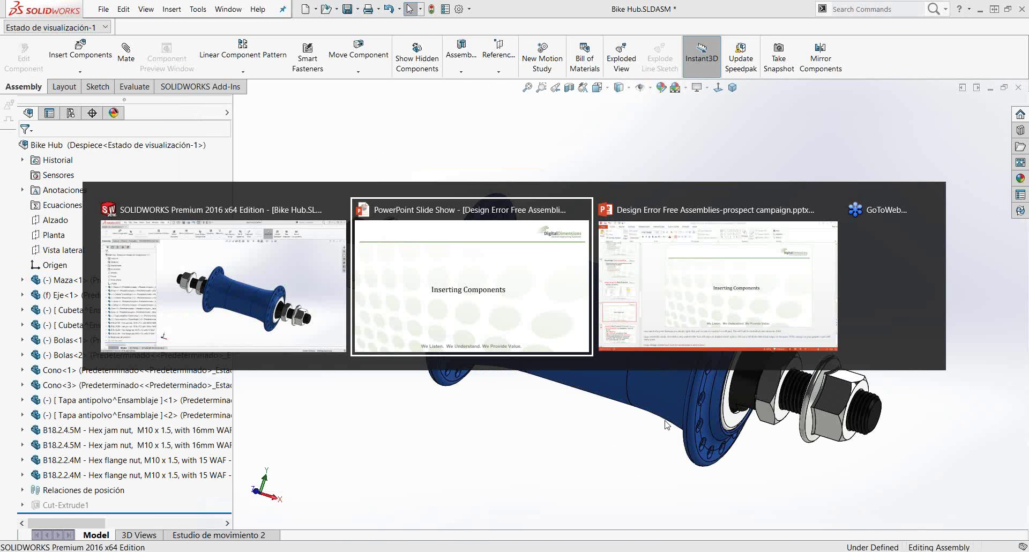
pyautogui.press('Tab')
pyautogui.press('Tab')
pyautogui.press('Tab')
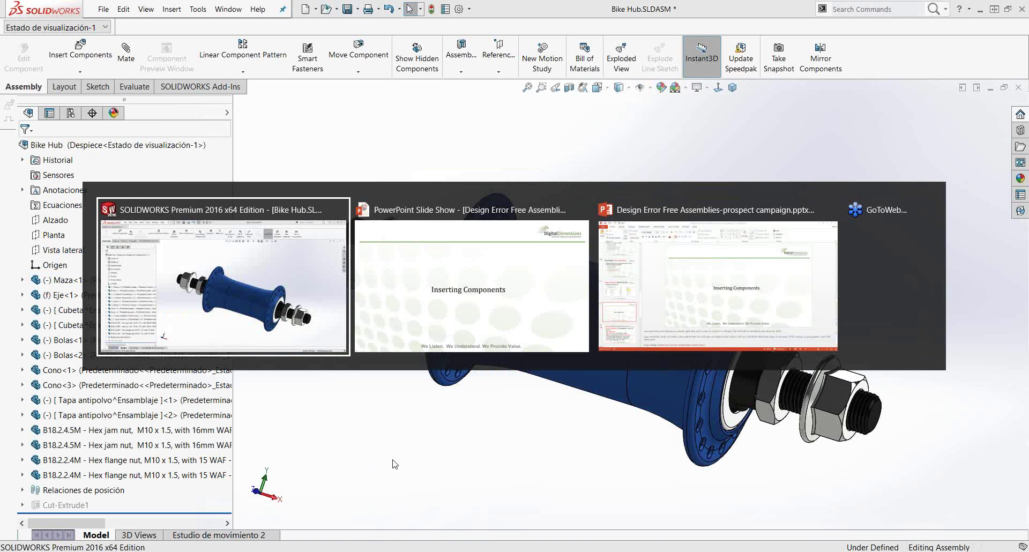
pyautogui.hotkey('ctrl', 'Tab')
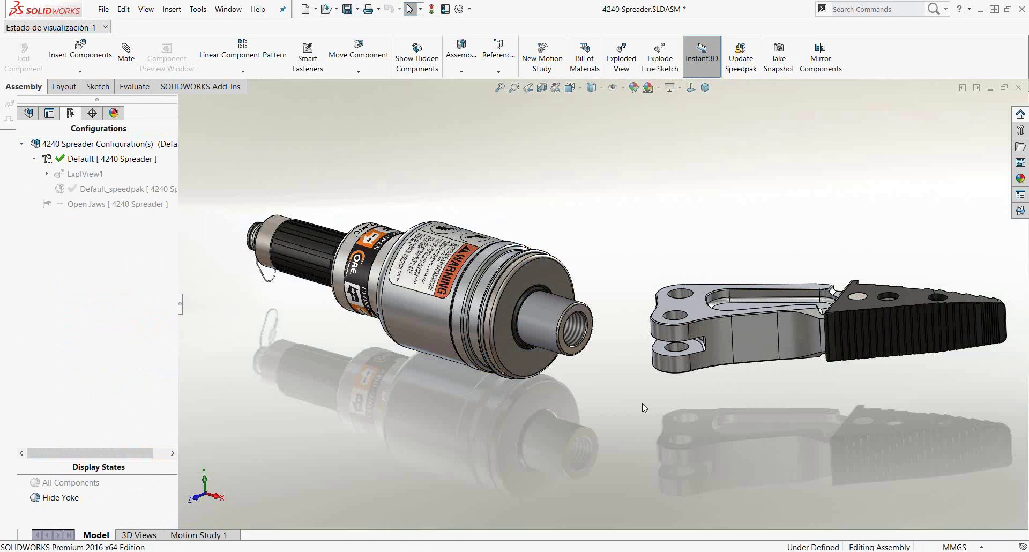
# Start inserting the open rod end6 part, Default configuration, into the spreader assembly
pyautogui.scroll(-1, 692, 350)
pyautogui.moveTo(693, 350); pyautogui.dragTo(665, 366, button='middle')
pyautogui.scroll(3, 764, 276)
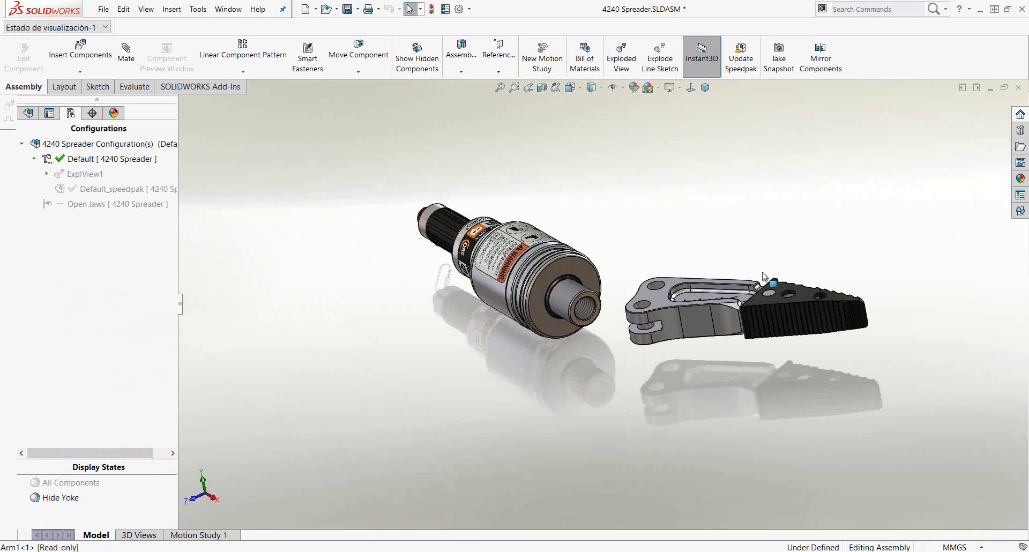
pyautogui.scroll(-1, 765, 276)
pyautogui.moveTo(510, 302); pyautogui.dragTo(527, 296, button='middle')
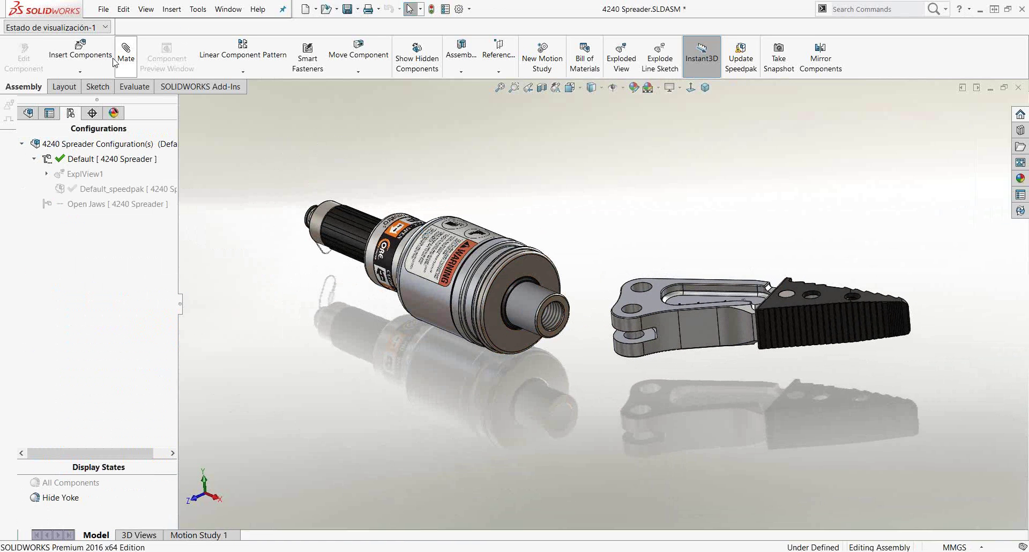
pyautogui.click(94, 54)
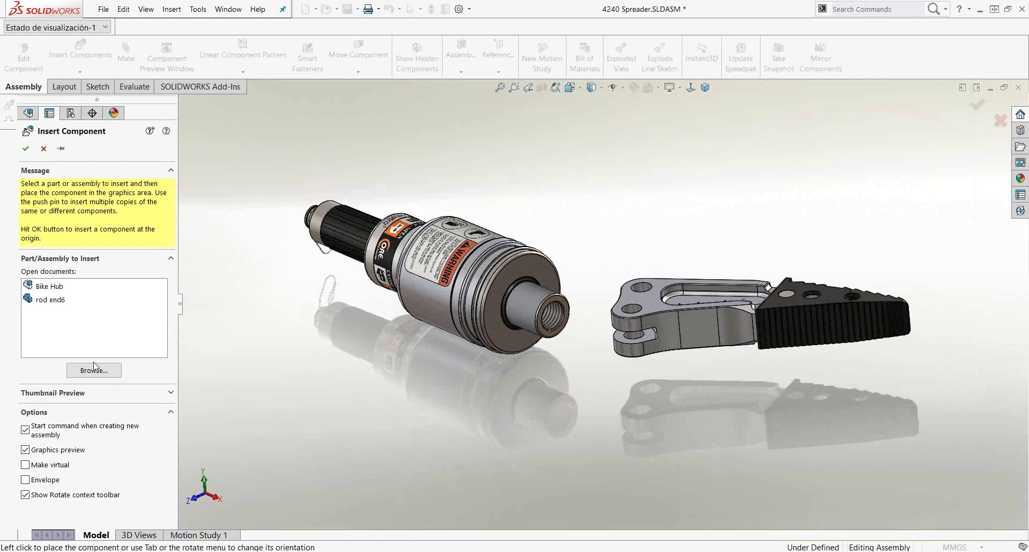
pyautogui.click(51, 299)
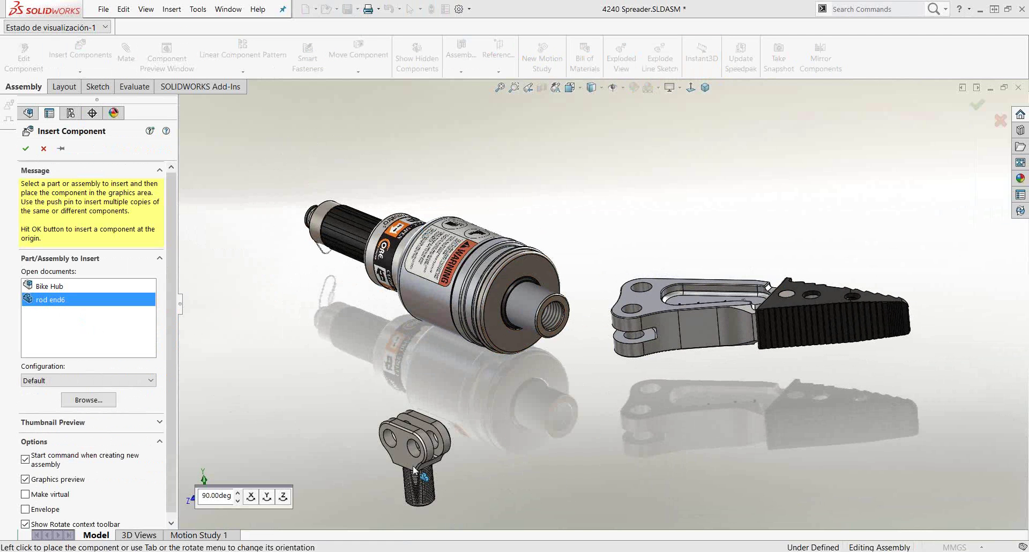
# Rotate the rod end preview in 90° increments to test different insertion orientations
pyautogui.click(273, 499)
pyautogui.click(275, 499)
pyautogui.click(284, 498)
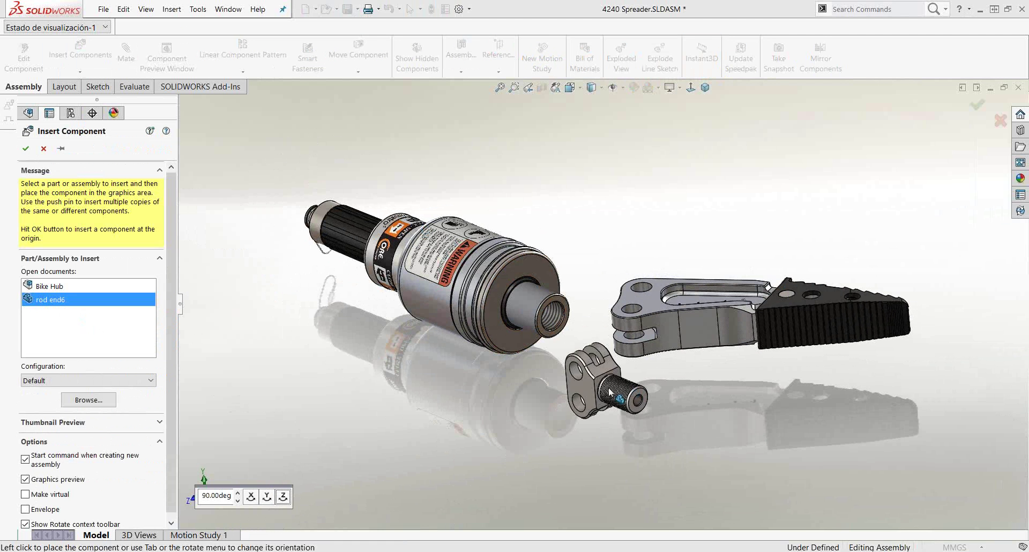
# Cycle the rod end preview in 90° turns until its threaded shank faces the plunger's threaded bore, and place it there
pyautogui.press('Tab')
pyautogui.press('Tab')
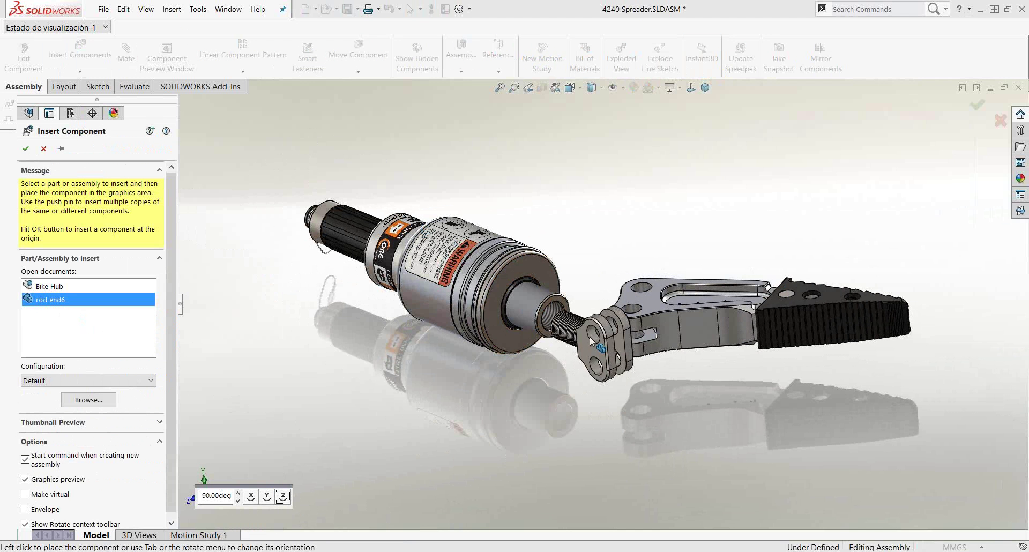
pyautogui.press('Tab')
pyautogui.press('Tab')
pyautogui.press('Tab')
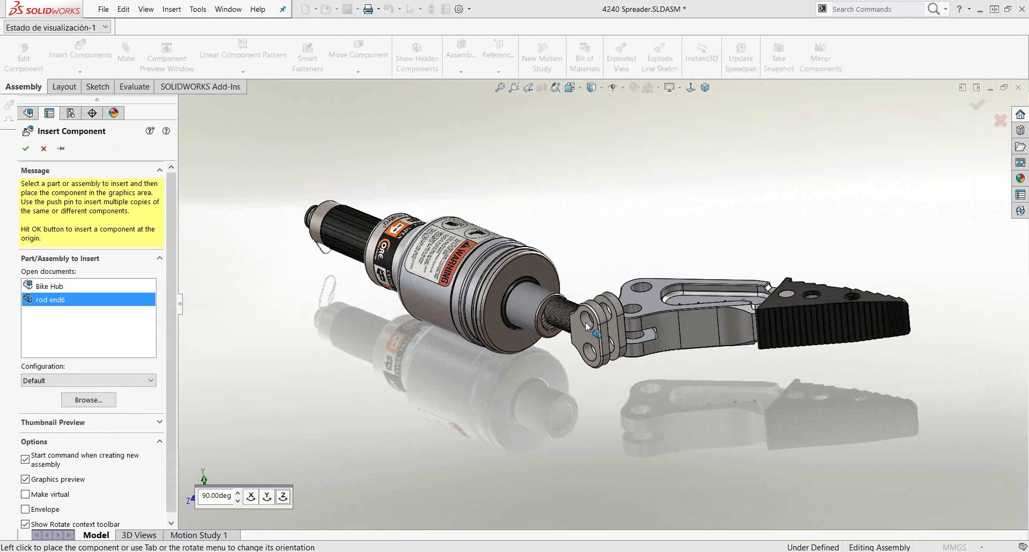
pyautogui.press('Tab')
pyautogui.press('Tab')
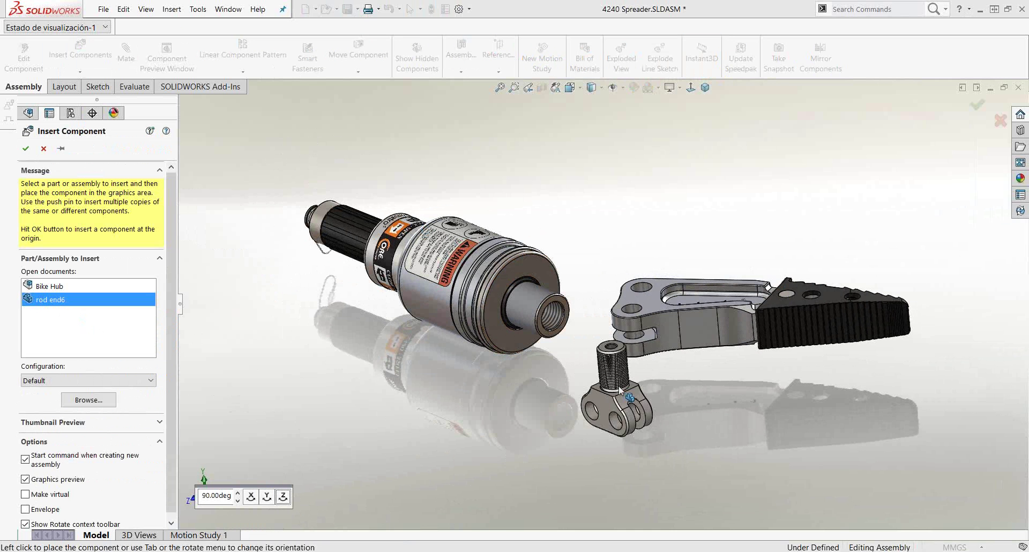
pyautogui.press('Tab')
pyautogui.press('Tab')
pyautogui.press('Tab')
pyautogui.press('Tab')
pyautogui.press('Tab')
pyautogui.press('Tab')
pyautogui.press('Tab')
pyautogui.press('Tab')
pyautogui.press('Tab')
pyautogui.press('Tab')
pyautogui.press('Tab')
pyautogui.press('Tab')
pyautogui.press('Tab')
pyautogui.press('Tab')
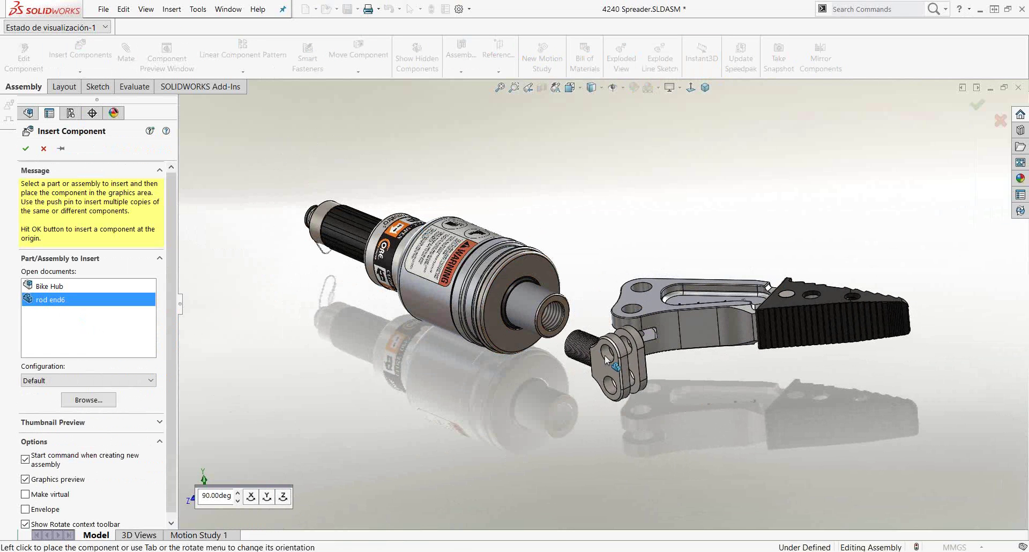
pyautogui.click(615, 358)
# Add a concentric mate between the rod end's cylindrical shank and the plunger's threaded bore
pyautogui.scroll(-3, 590, 349)
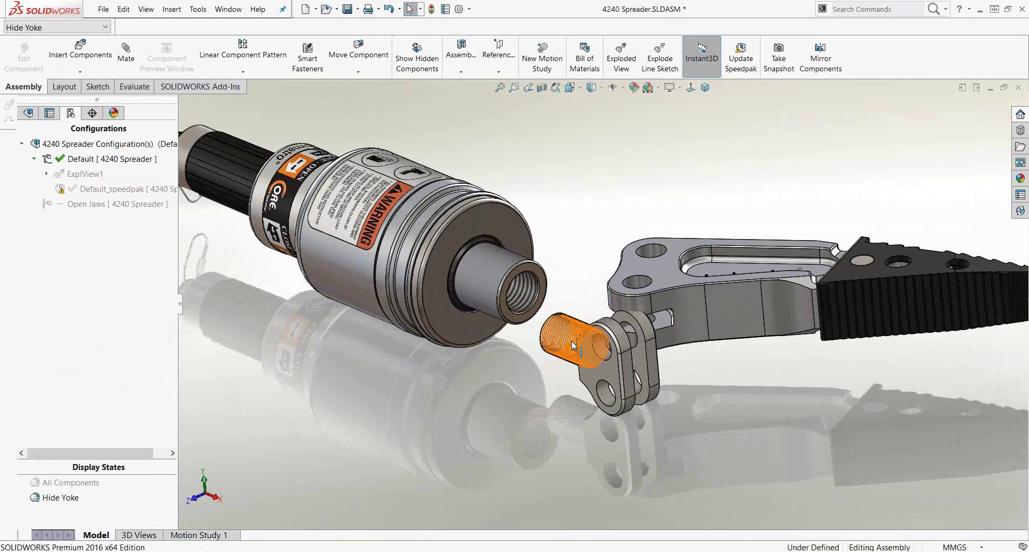
pyautogui.click(574, 342)
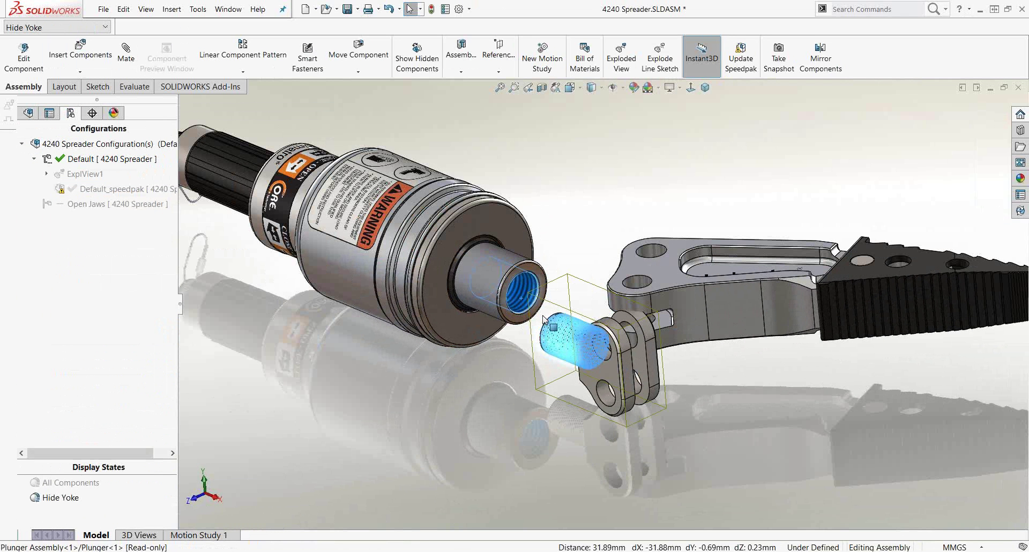
pyautogui.click(500, 407)
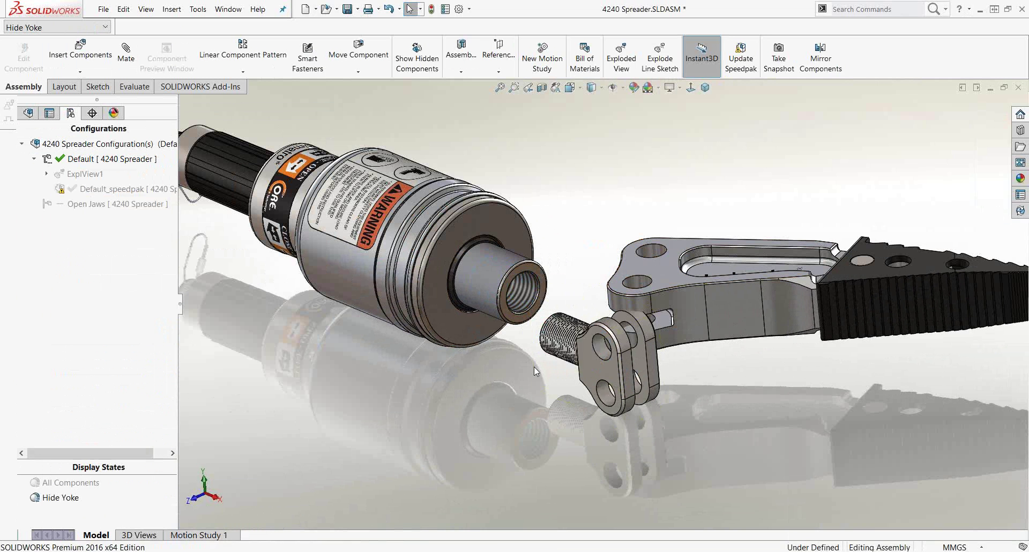
pyautogui.click(557, 346)
pyautogui.keyDown('ctrl'); pyautogui.click(519, 304); pyautogui.keyUp('ctrl')
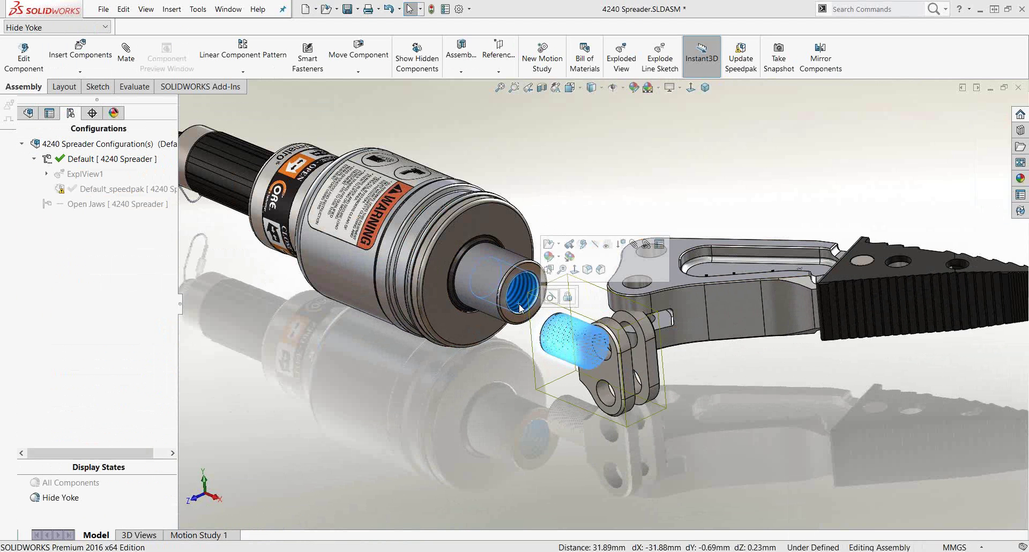
pyautogui.click(552, 298)
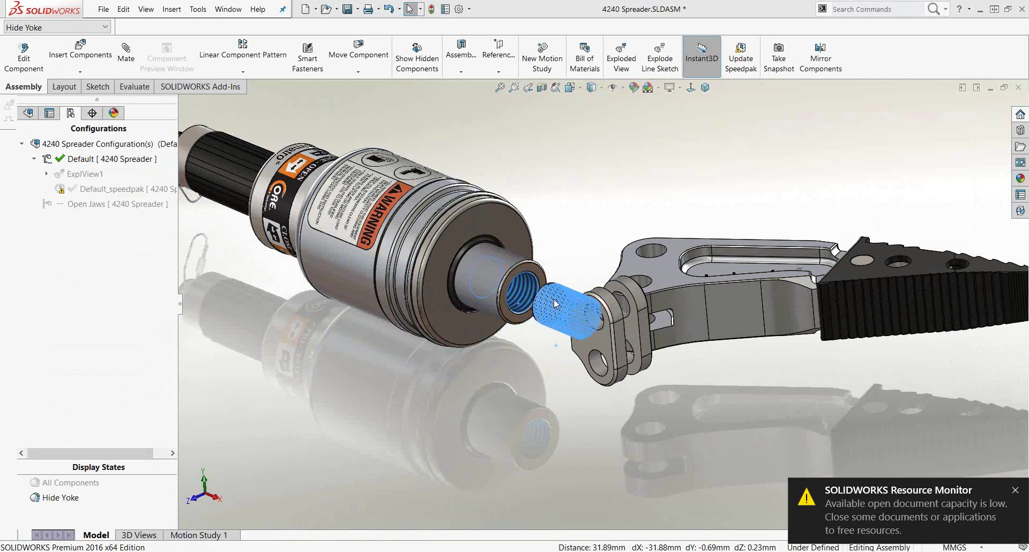
# Rotate the rod end about its shank axis until its clevis plates lie roughly horizontal like the spreader arm
pyautogui.scroll(-5, 584, 381)
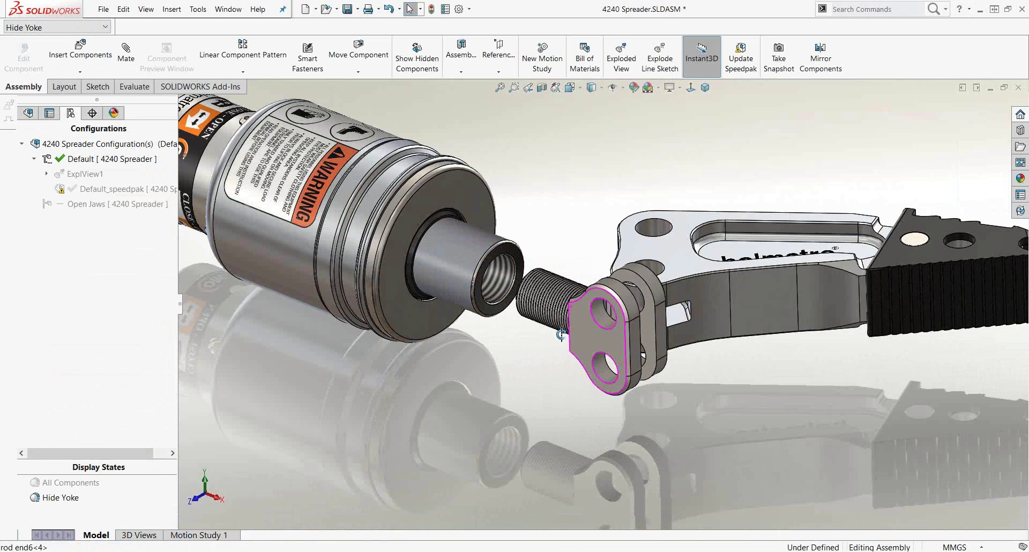
pyautogui.moveTo(561, 335); pyautogui.dragTo(559, 344, button='middle')
pyautogui.moveTo(603, 287); pyautogui.dragTo(558, 379)
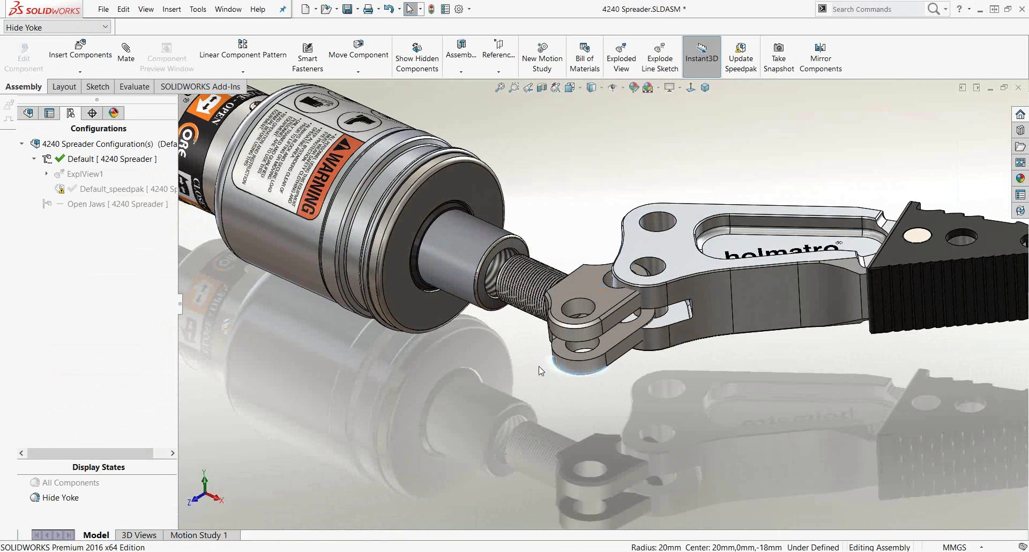
pyautogui.press('Escape')
# SmartMate the straight edge at the base of the rod end's clevis to the plunger's end face, and clear the selection
pyautogui.scroll(-6, 558, 329)
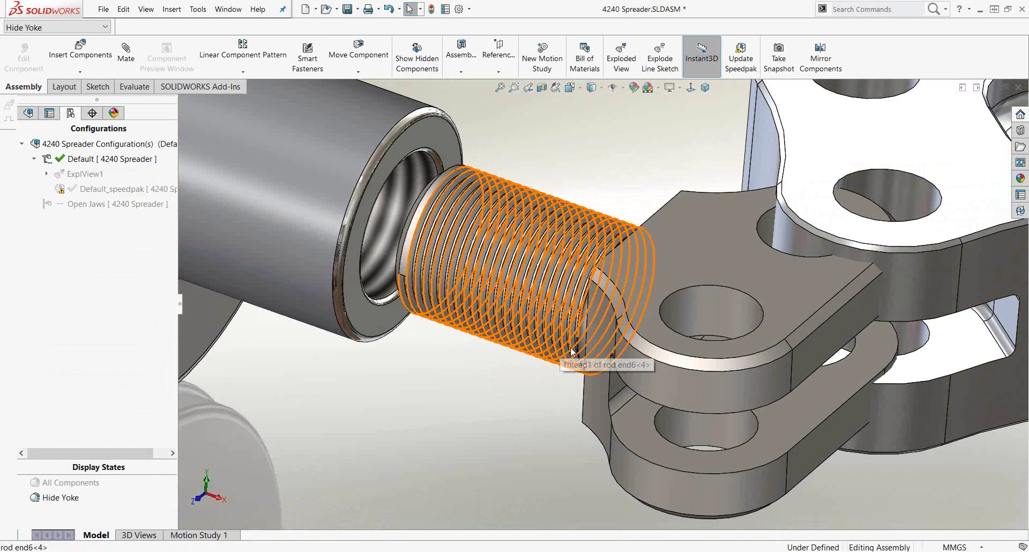
pyautogui.click(581, 396)
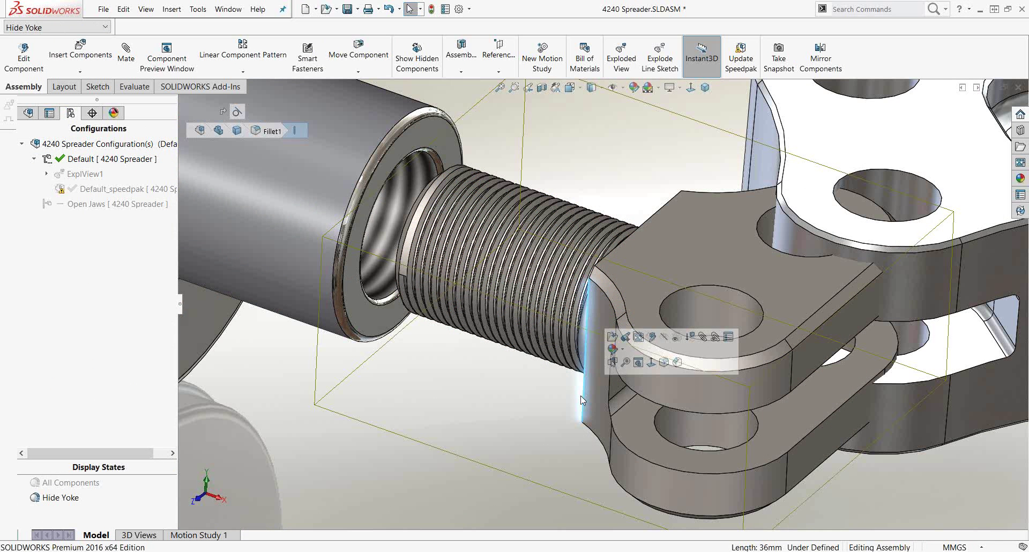
pyautogui.moveTo(582, 408); pyautogui.dragTo(369, 313)
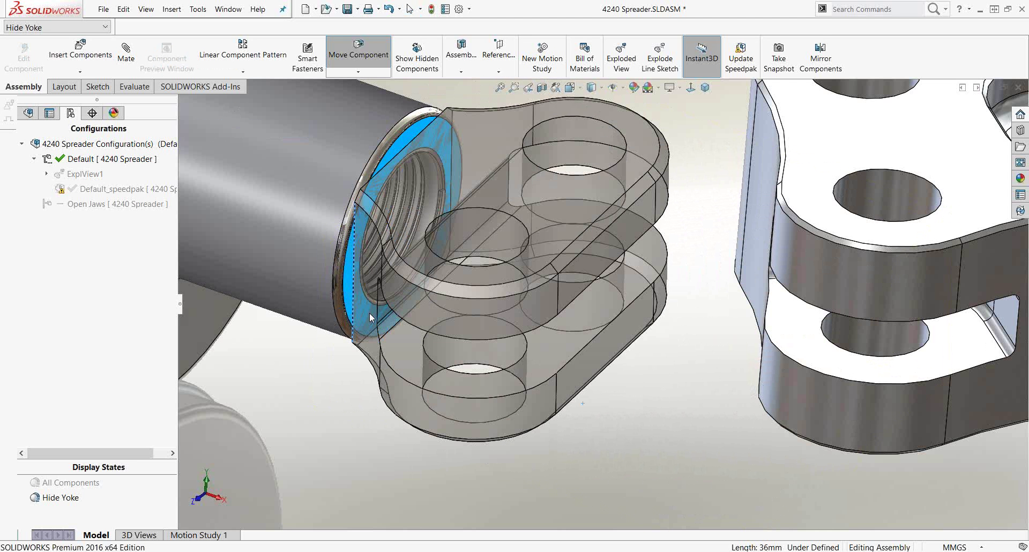
pyautogui.moveTo(369, 313); pyautogui.dragTo(369, 314)
pyautogui.click(355, 333)
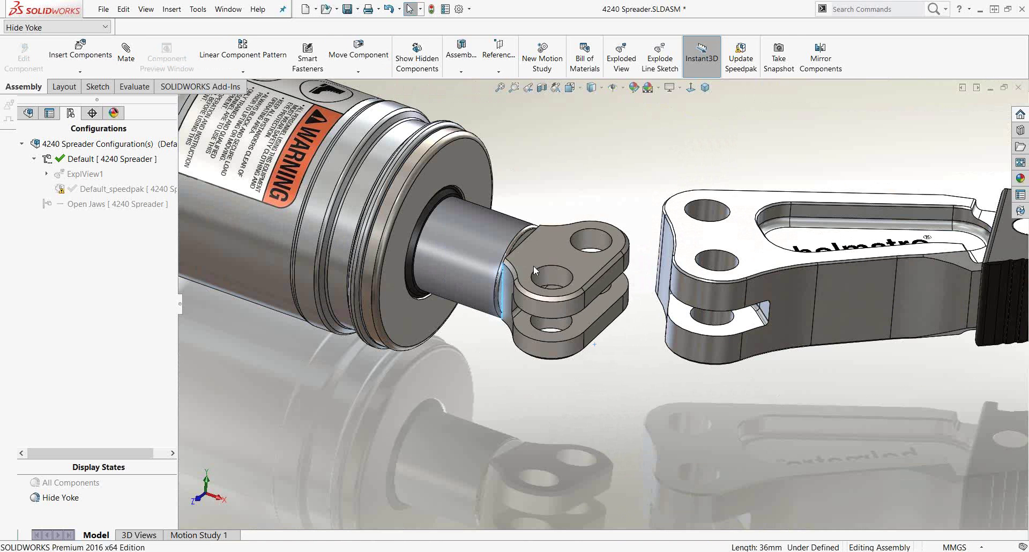
pyautogui.click(519, 295)
pyautogui.moveTo(518, 295)
pyautogui.mouseDown()
pyautogui.moveTo(520, 322)
pyautogui.moveTo(525, 287)
pyautogui.mouseUp()
pyautogui.click(598, 423)
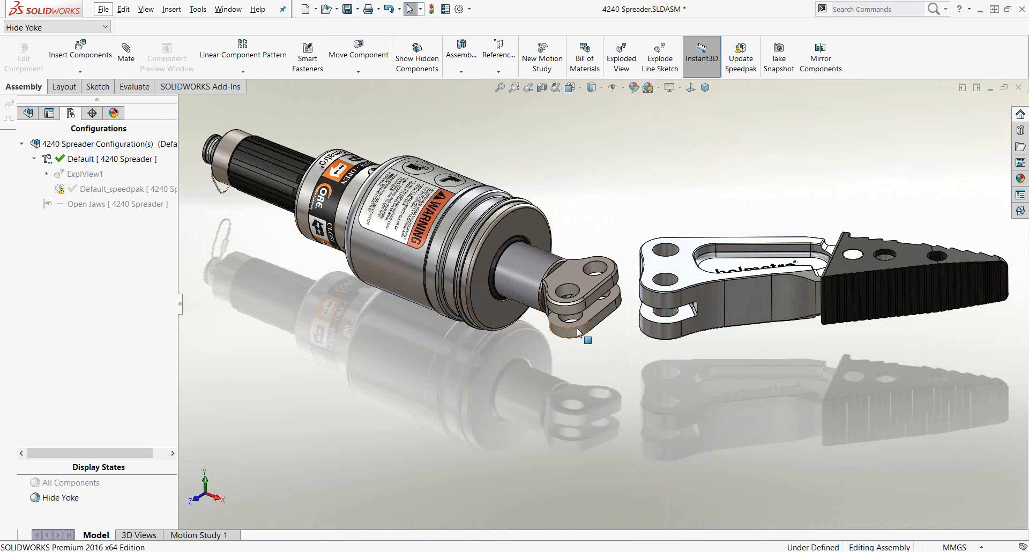
# Hide the rod end, and redisplay it together with the orange yoke and its pins
pyautogui.click(580, 409)
pyautogui.press('Tab')
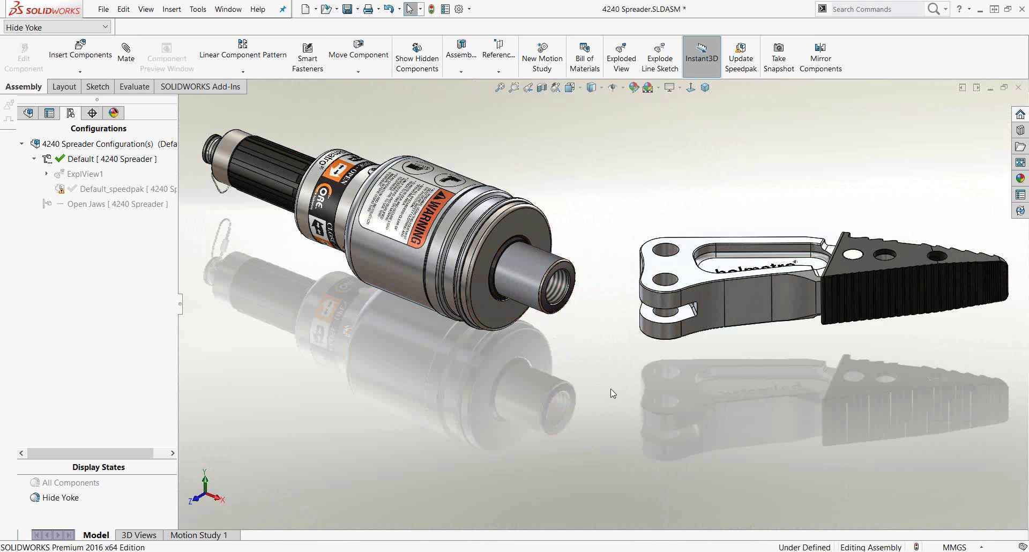
pyautogui.hotkey('shift', 'Tab')
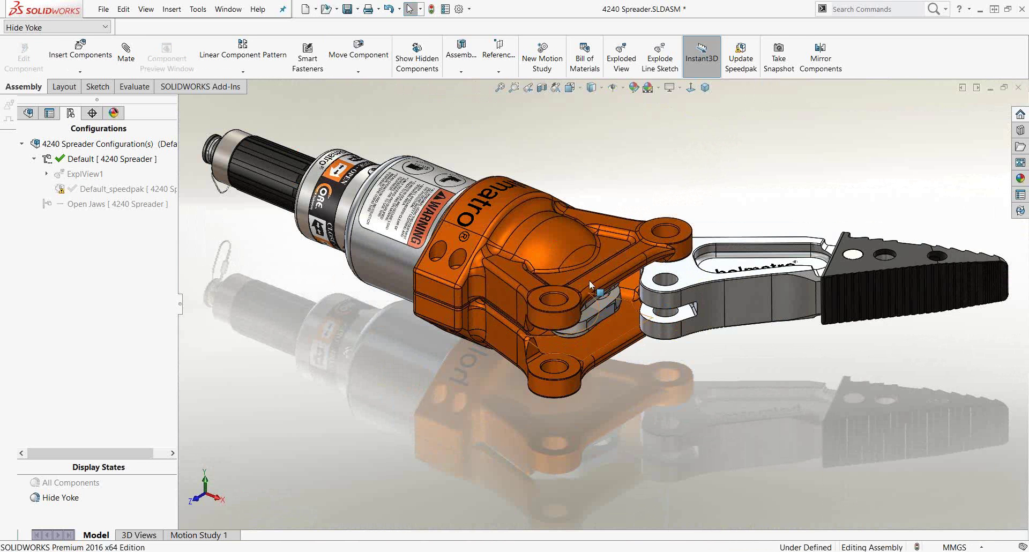
pyautogui.hotkey('shift', 'Tab')
pyautogui.hotkey('shift', 'Tab')
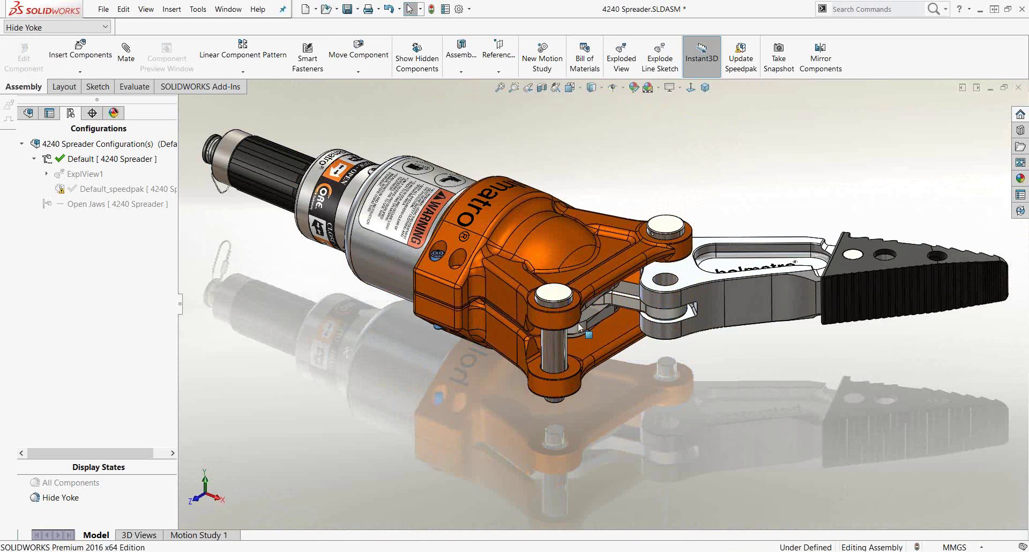
# Hide the yoke, pins, rod end, plunger, cylinder and control handle parts one after another, exposing the valve body inside the handle
pyautogui.press('Tab')
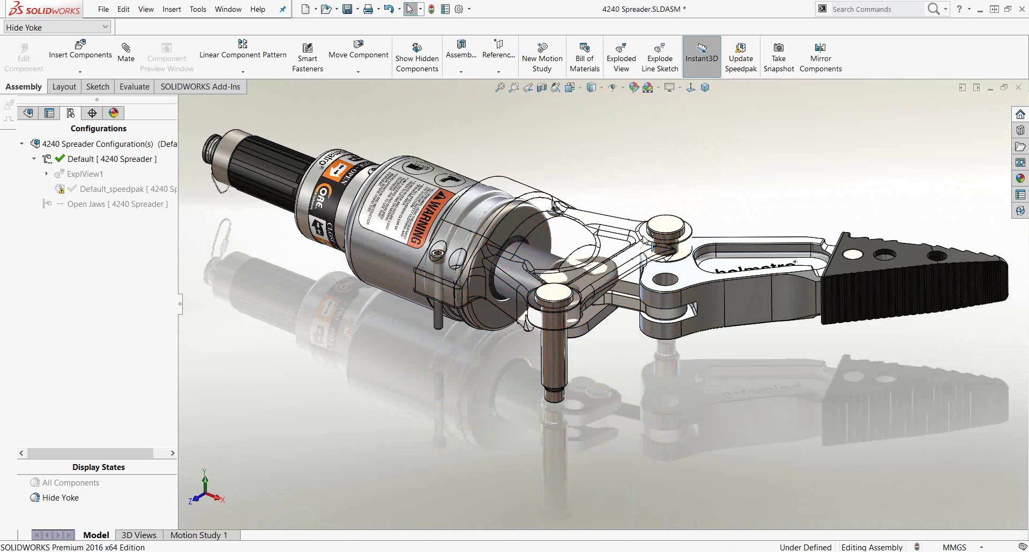
pyautogui.press('Tab')
pyautogui.press('Tab')
pyautogui.press('Tab')
pyautogui.press('Tab')
pyautogui.press('Tab')
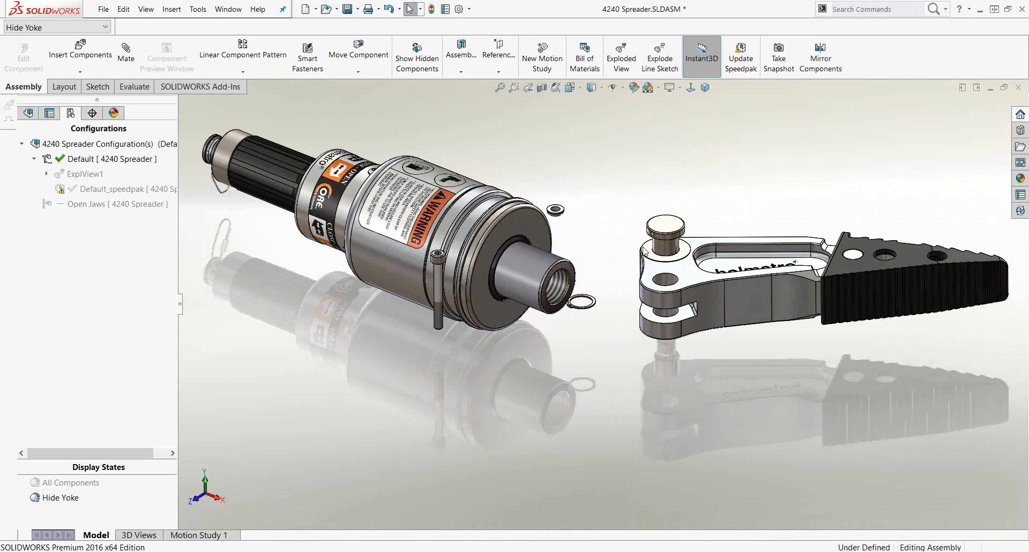
pyautogui.press('Tab')
pyautogui.press('Tab')
pyautogui.press('Tab')
pyautogui.press('Tab')
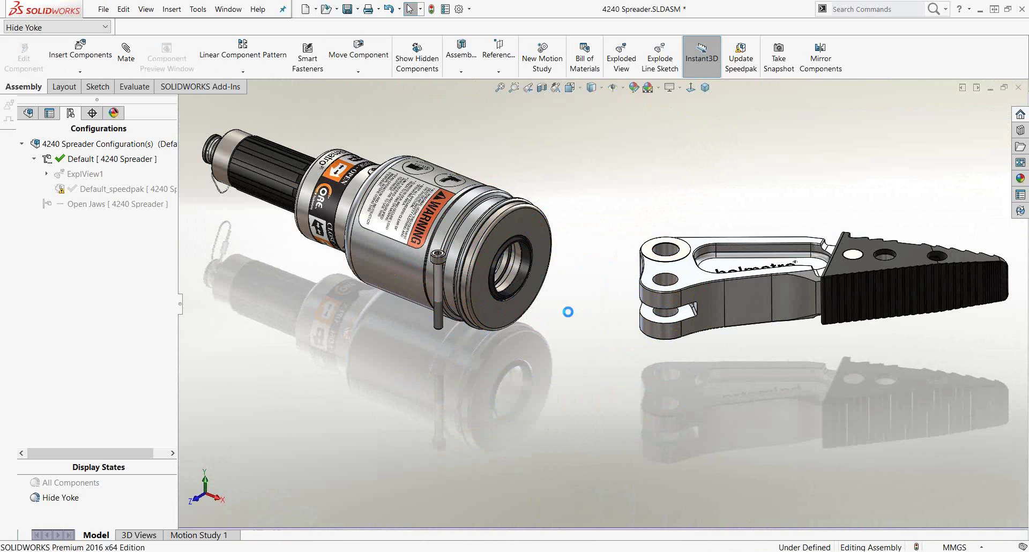
pyautogui.press('Tab')
pyautogui.press('Tab')
pyautogui.press('Tab')
pyautogui.press('Tab')
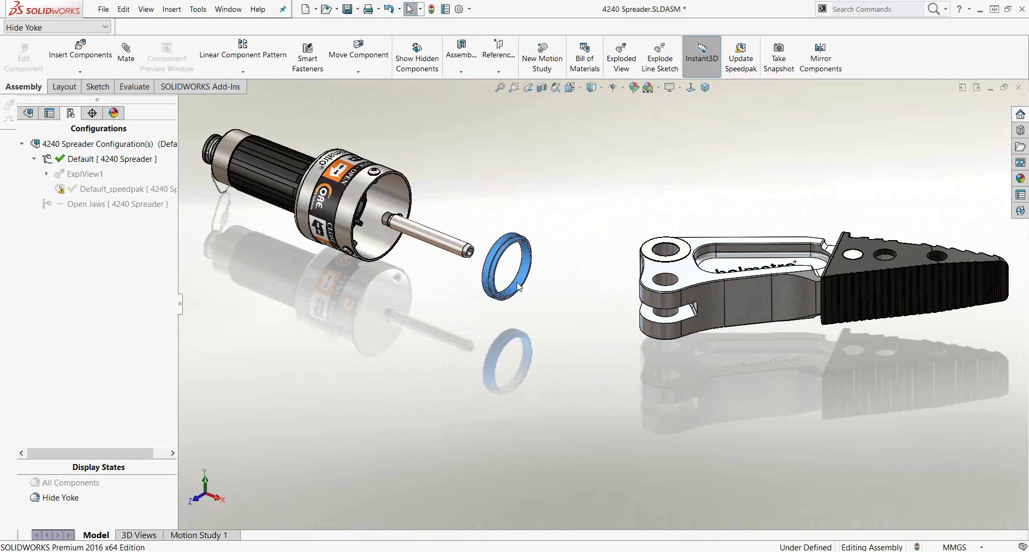
pyautogui.press('Tab')
pyautogui.press('Tab')
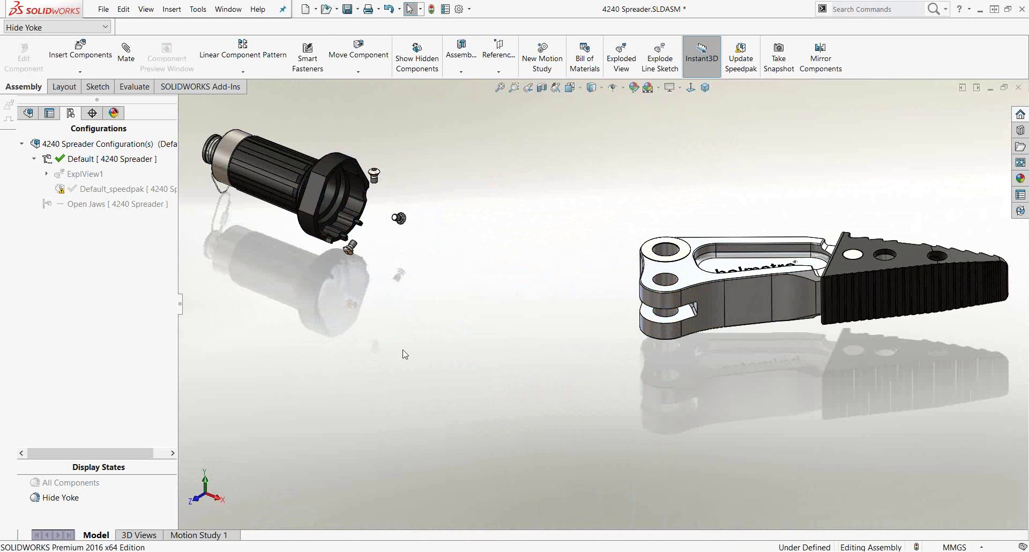
pyautogui.press('Tab')
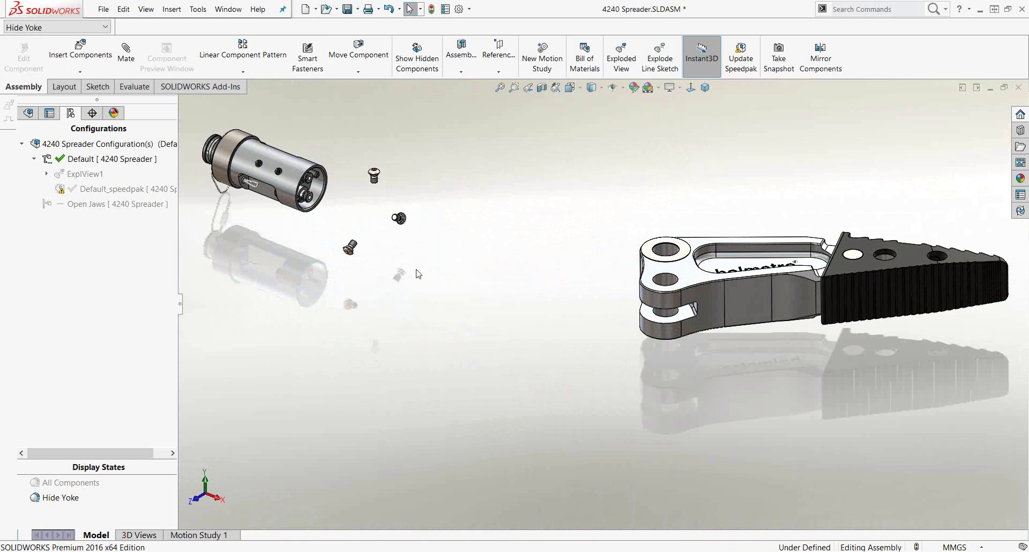
# Redisplay the hidden handle, cylinder, plunger, lower yoke half and center pin
pyautogui.hotkey('shift', 'Tab')
pyautogui.hotkey('shift', 'Tab')
pyautogui.hotkey('shift', 'Tab')
pyautogui.hotkey('shift', 'Tab')
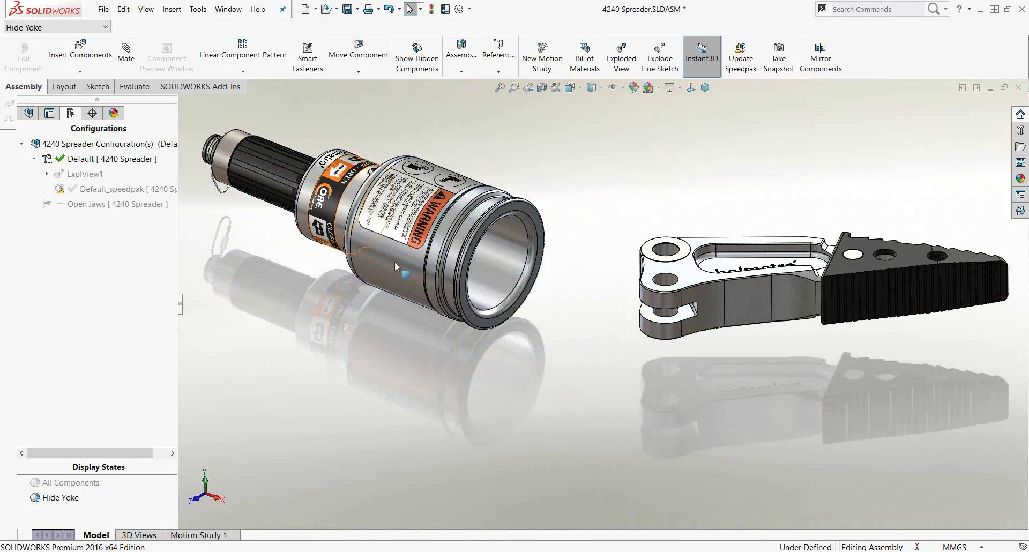
pyautogui.hotkey('shift', 'Tab')
pyautogui.click(587, 263)
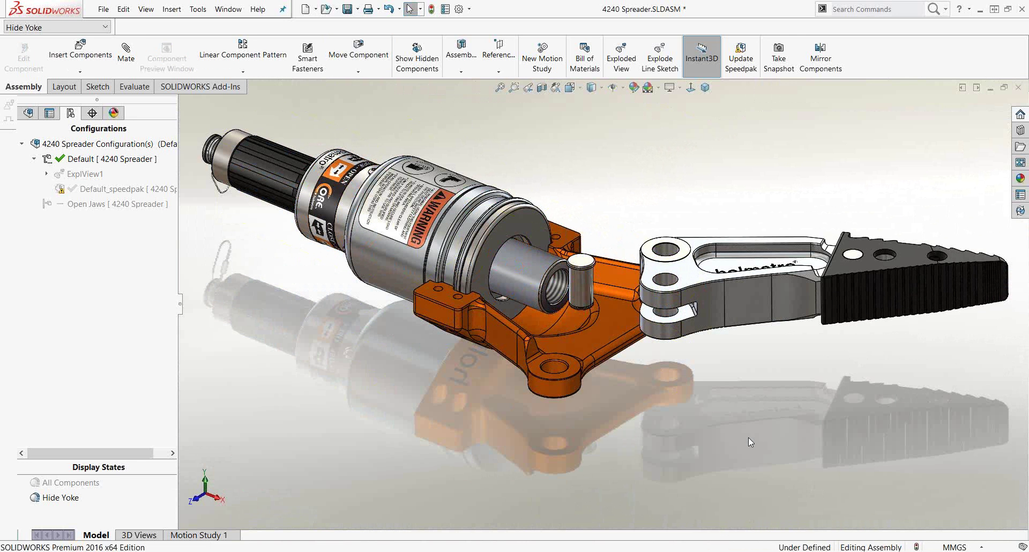
pyautogui.hotkey('alt', 'Tab')
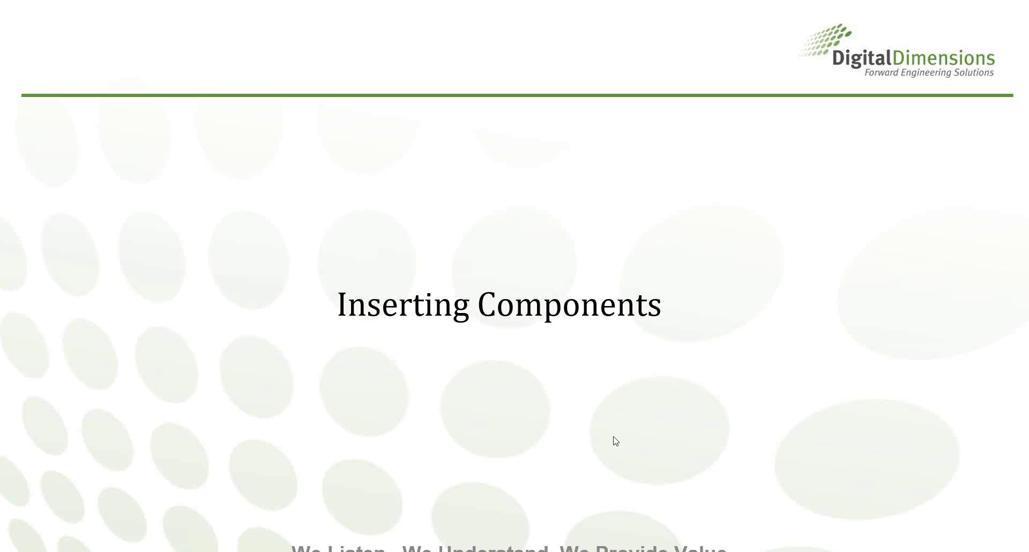
pyautogui.click(616, 435)
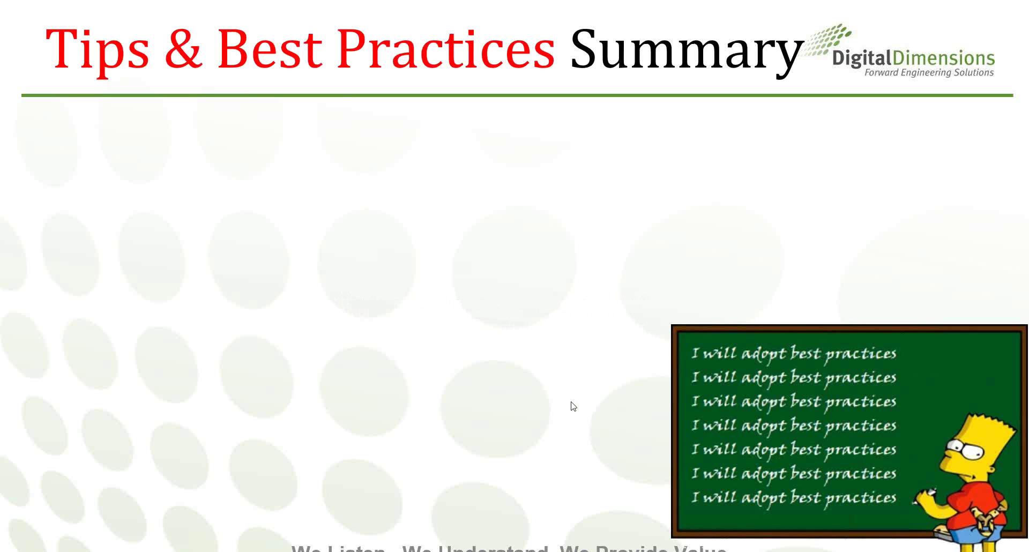
pyautogui.click(727, 369)
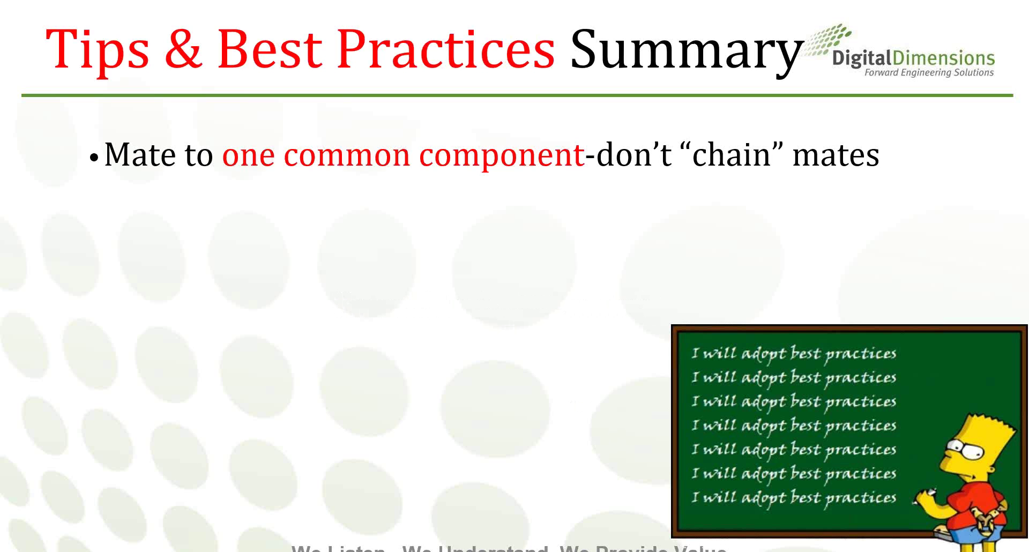